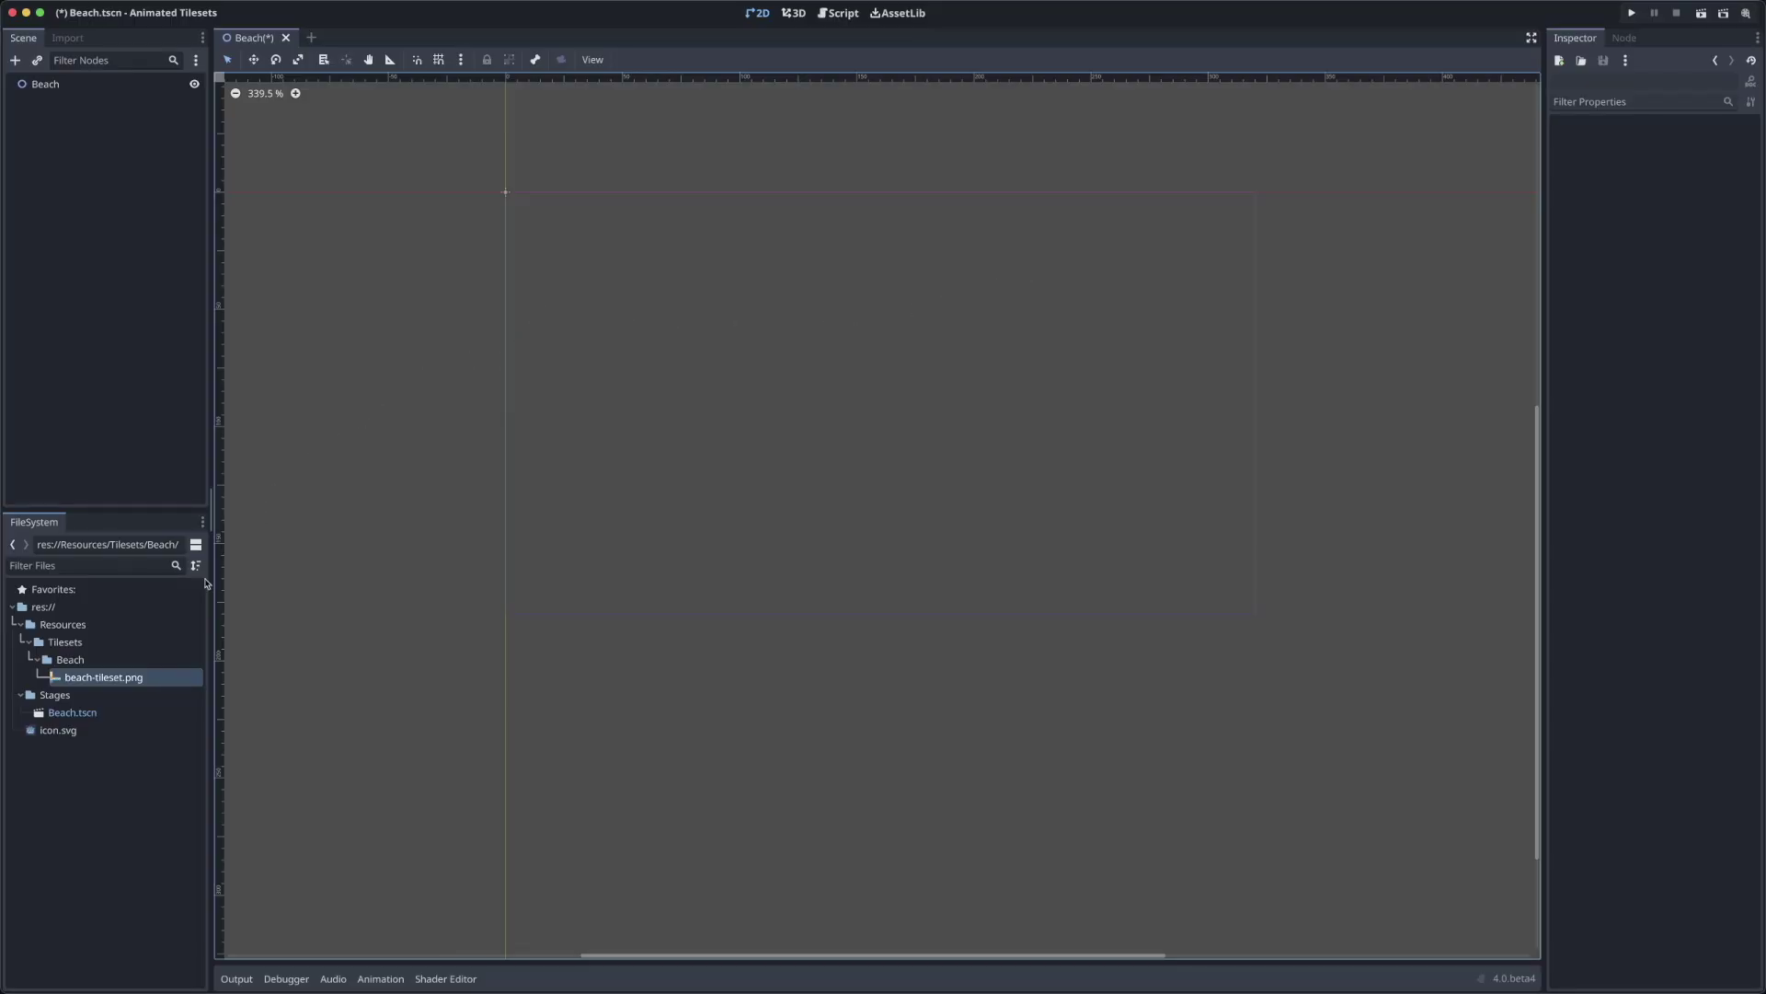
Select the Beach root node and create a TileMap node as its child
click(83, 713)
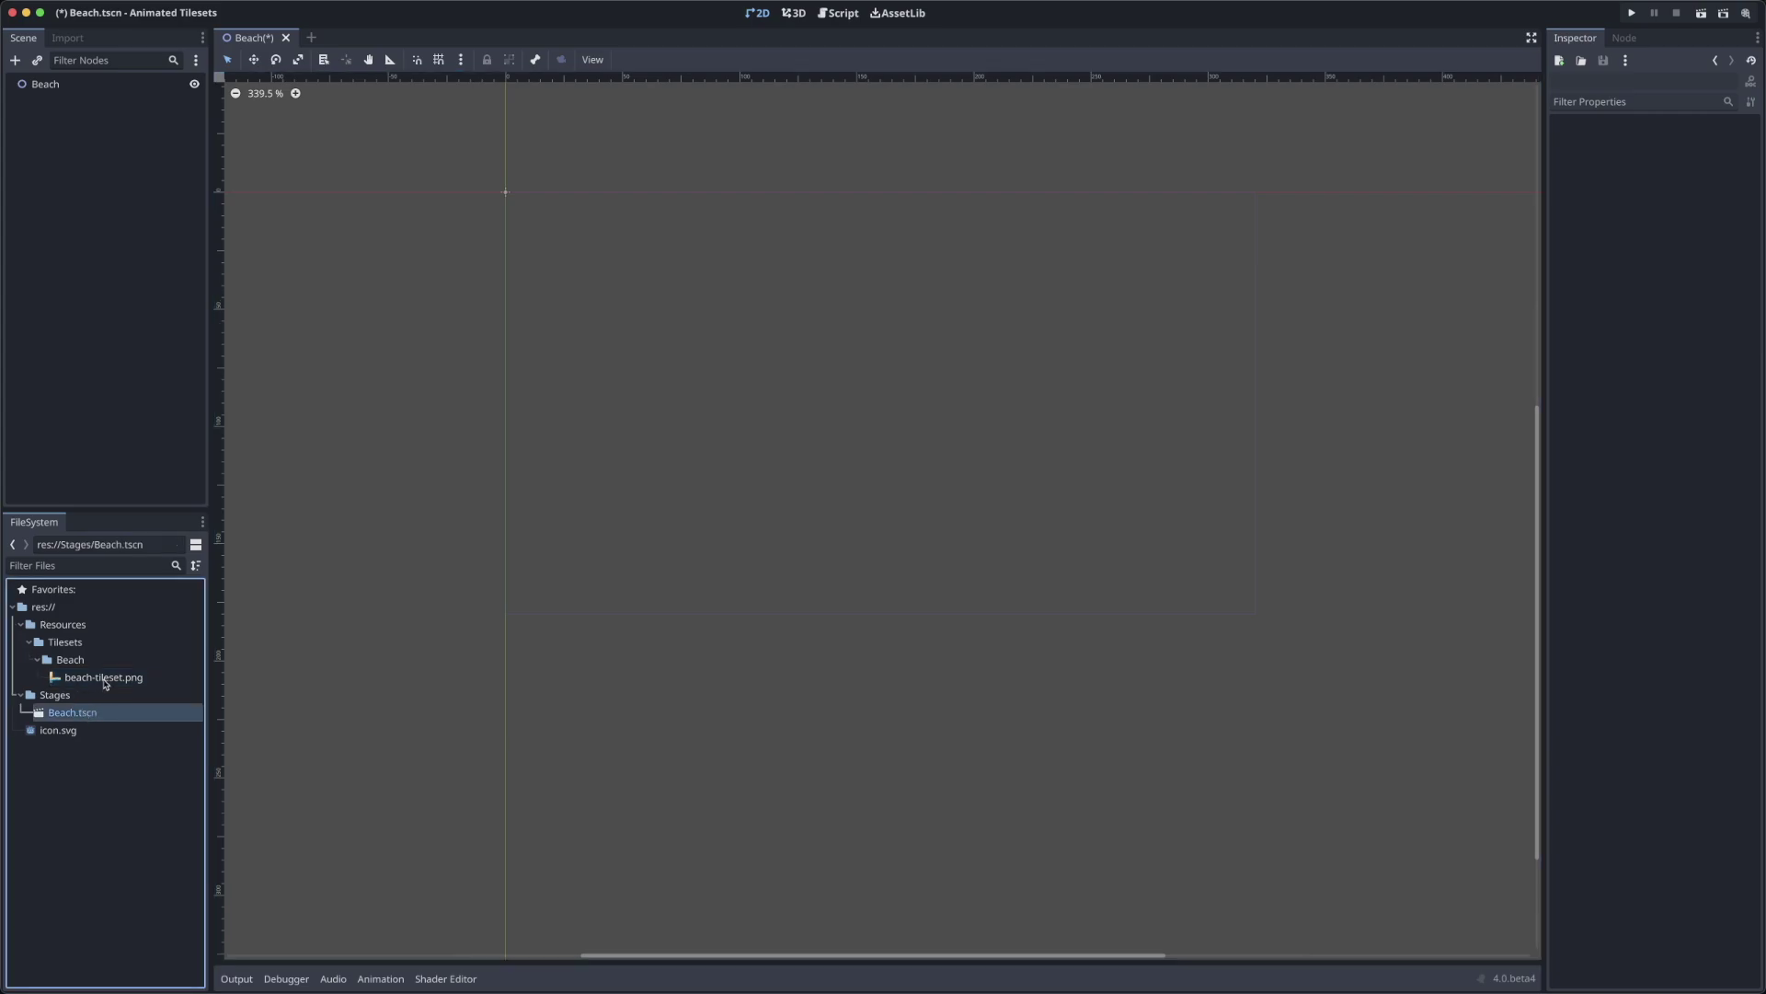
click(105, 679)
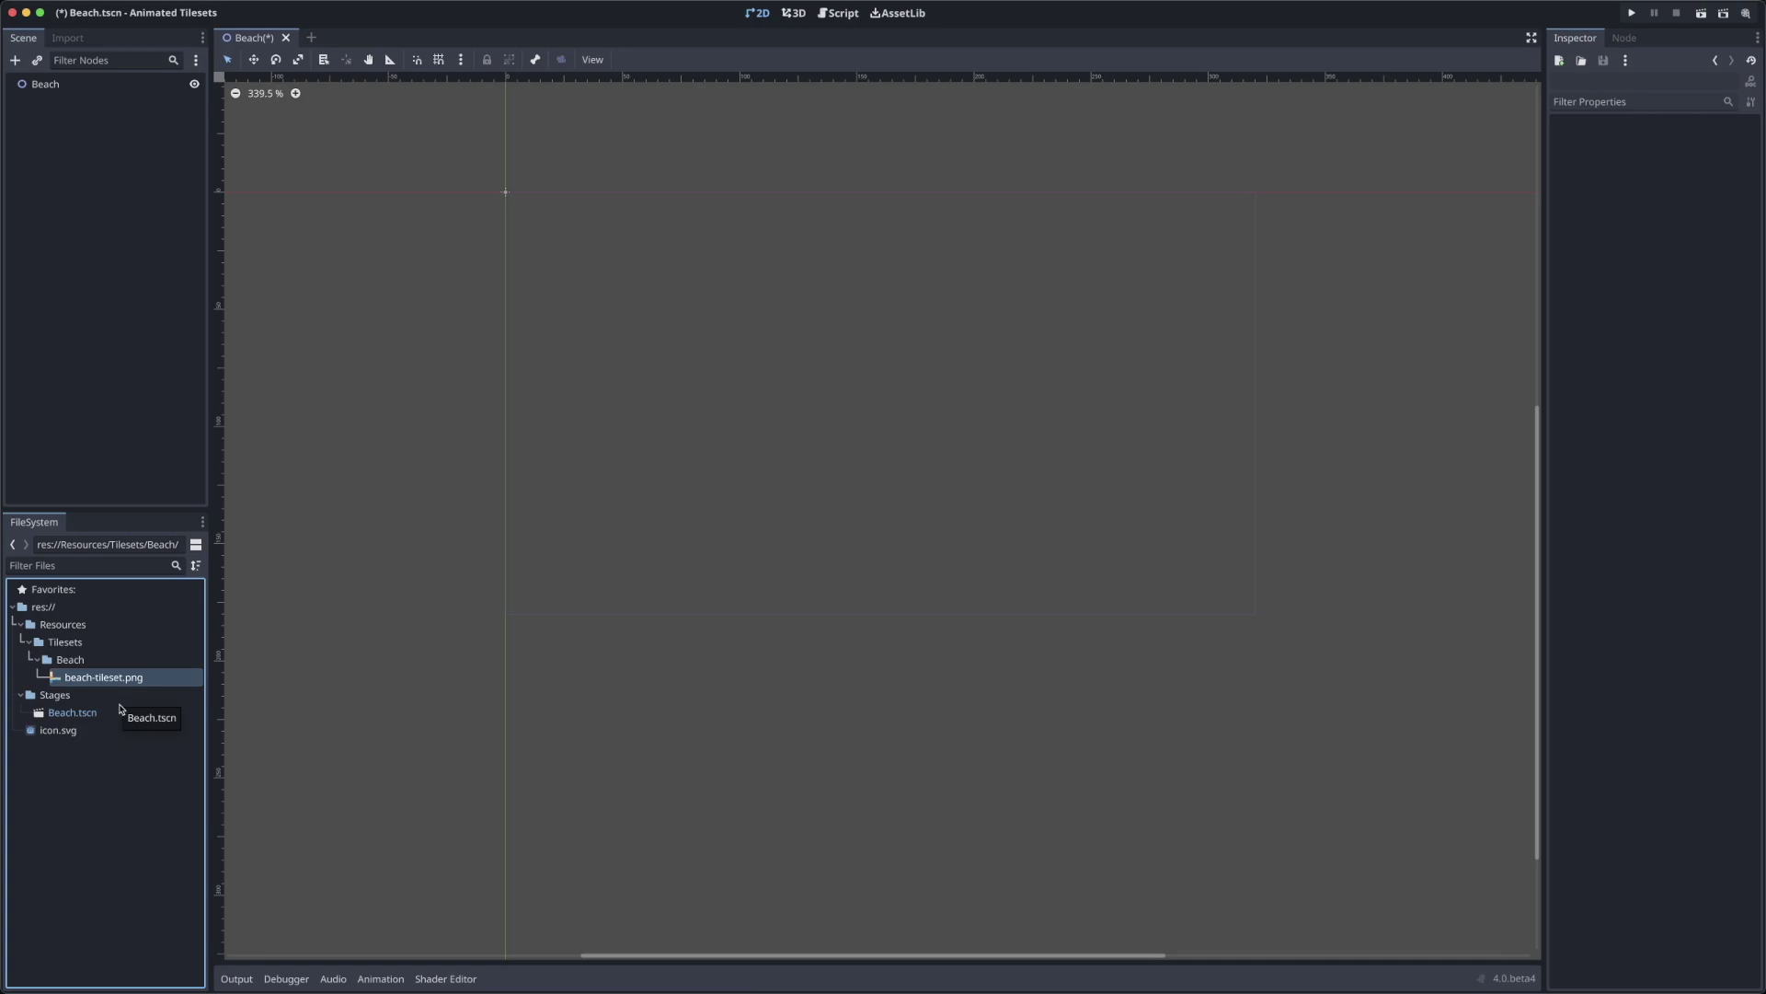
click(72, 86)
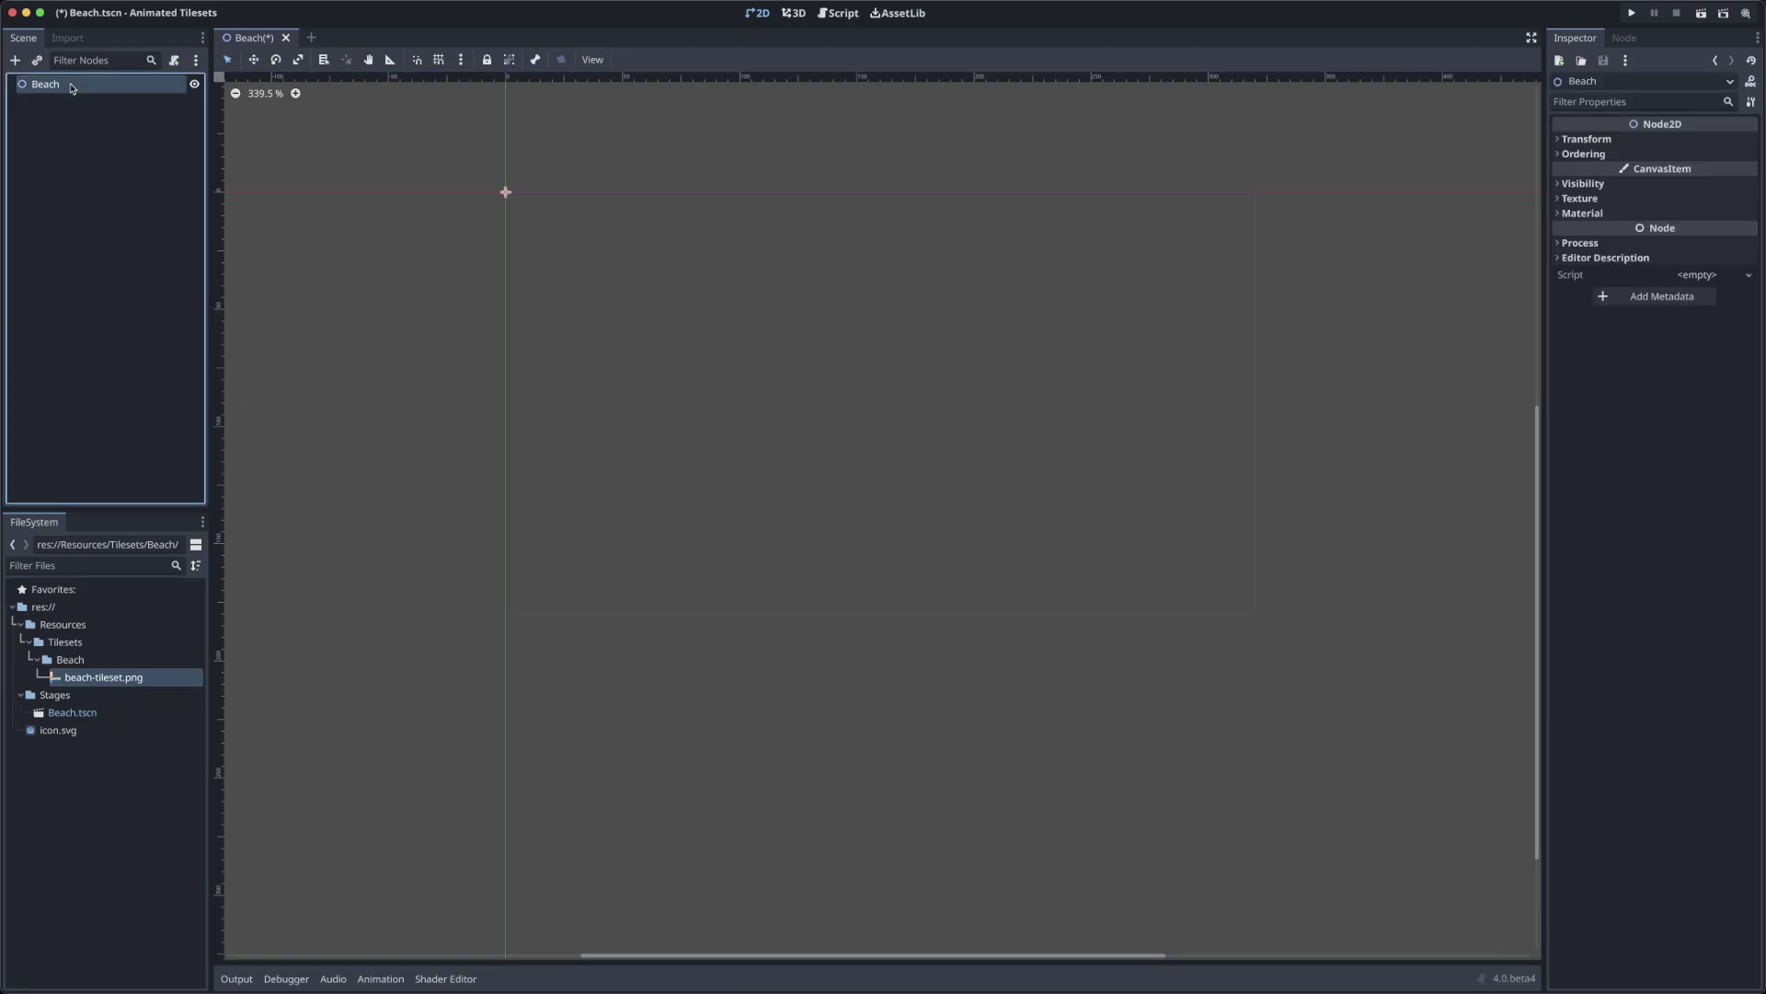
click(15, 60)
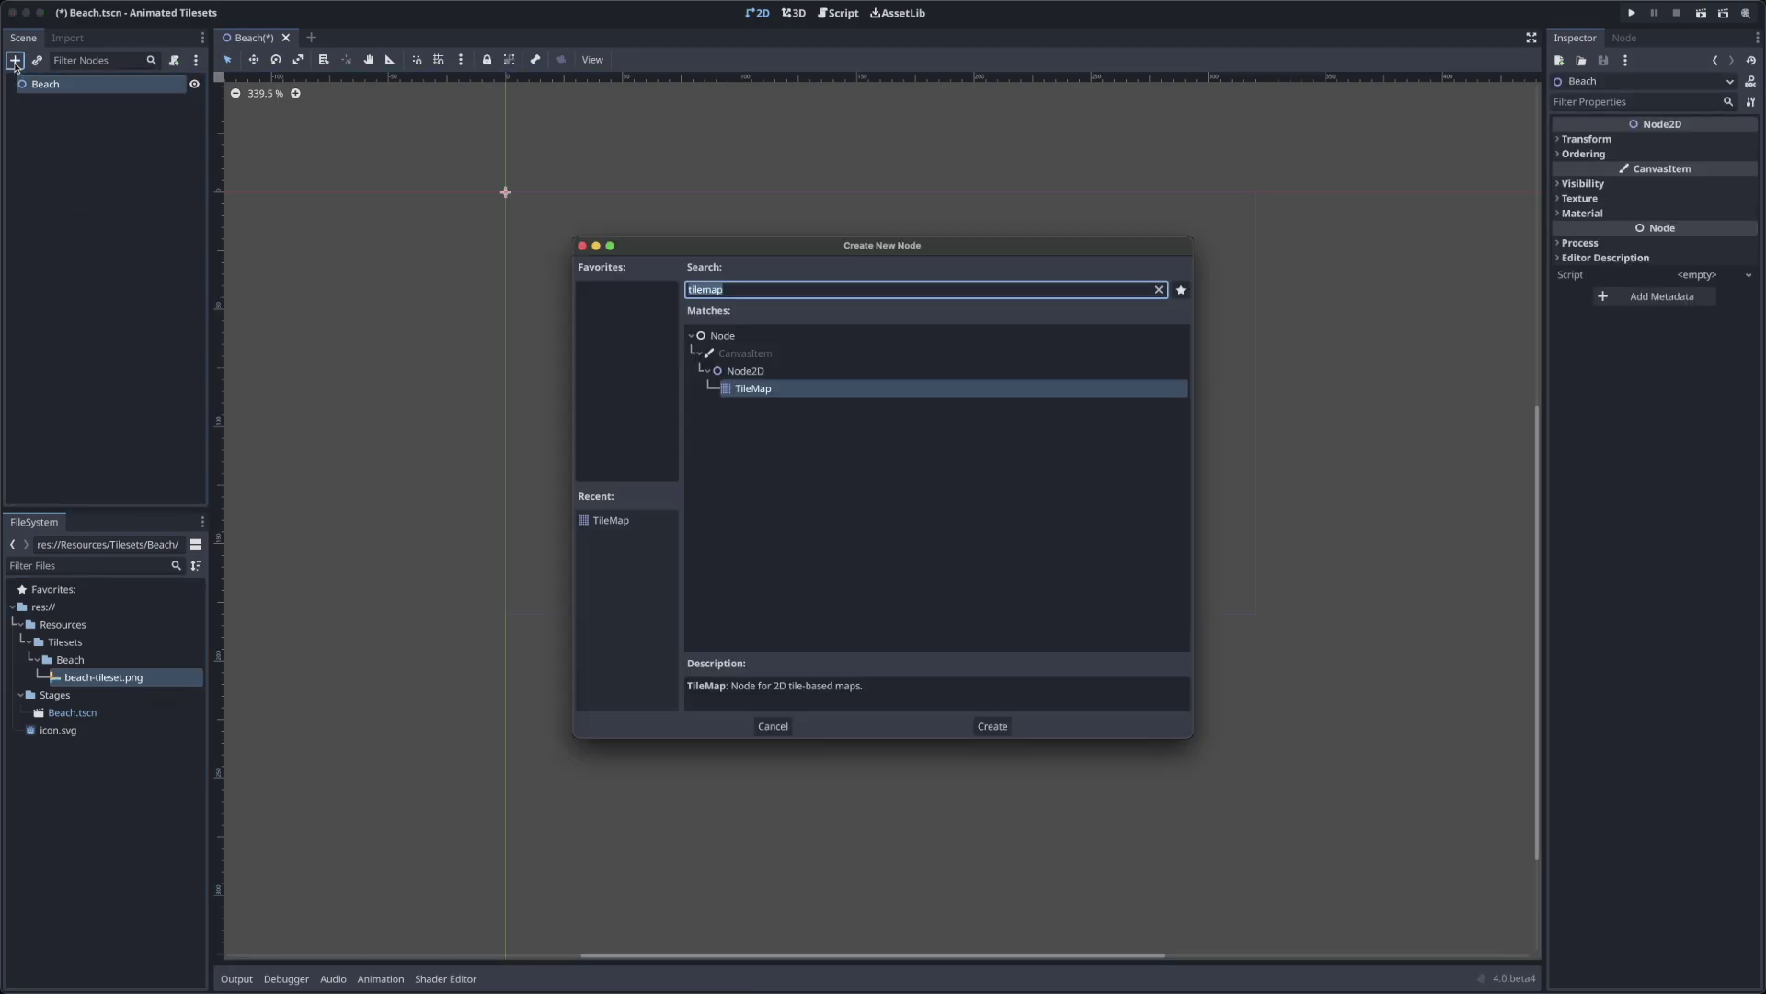
click(1001, 728)
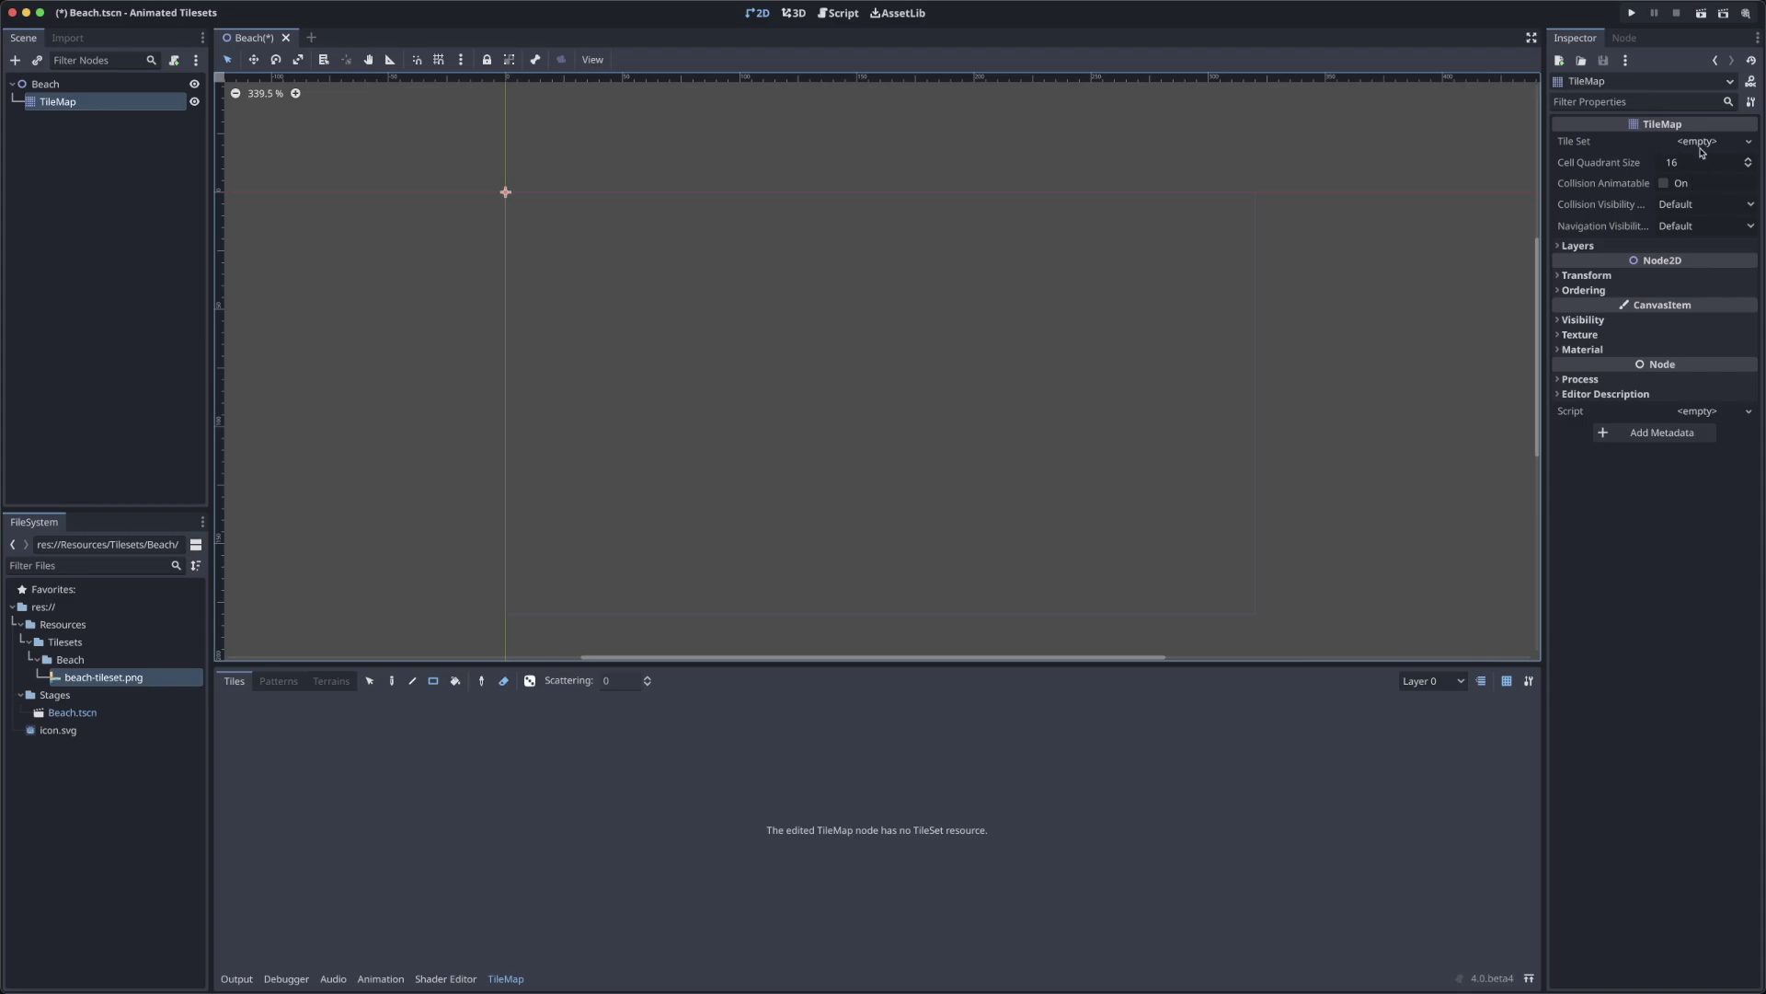
Assign a new TileSet to the TileMap and add beach-tileset.png as its atlas source
click(1705, 144)
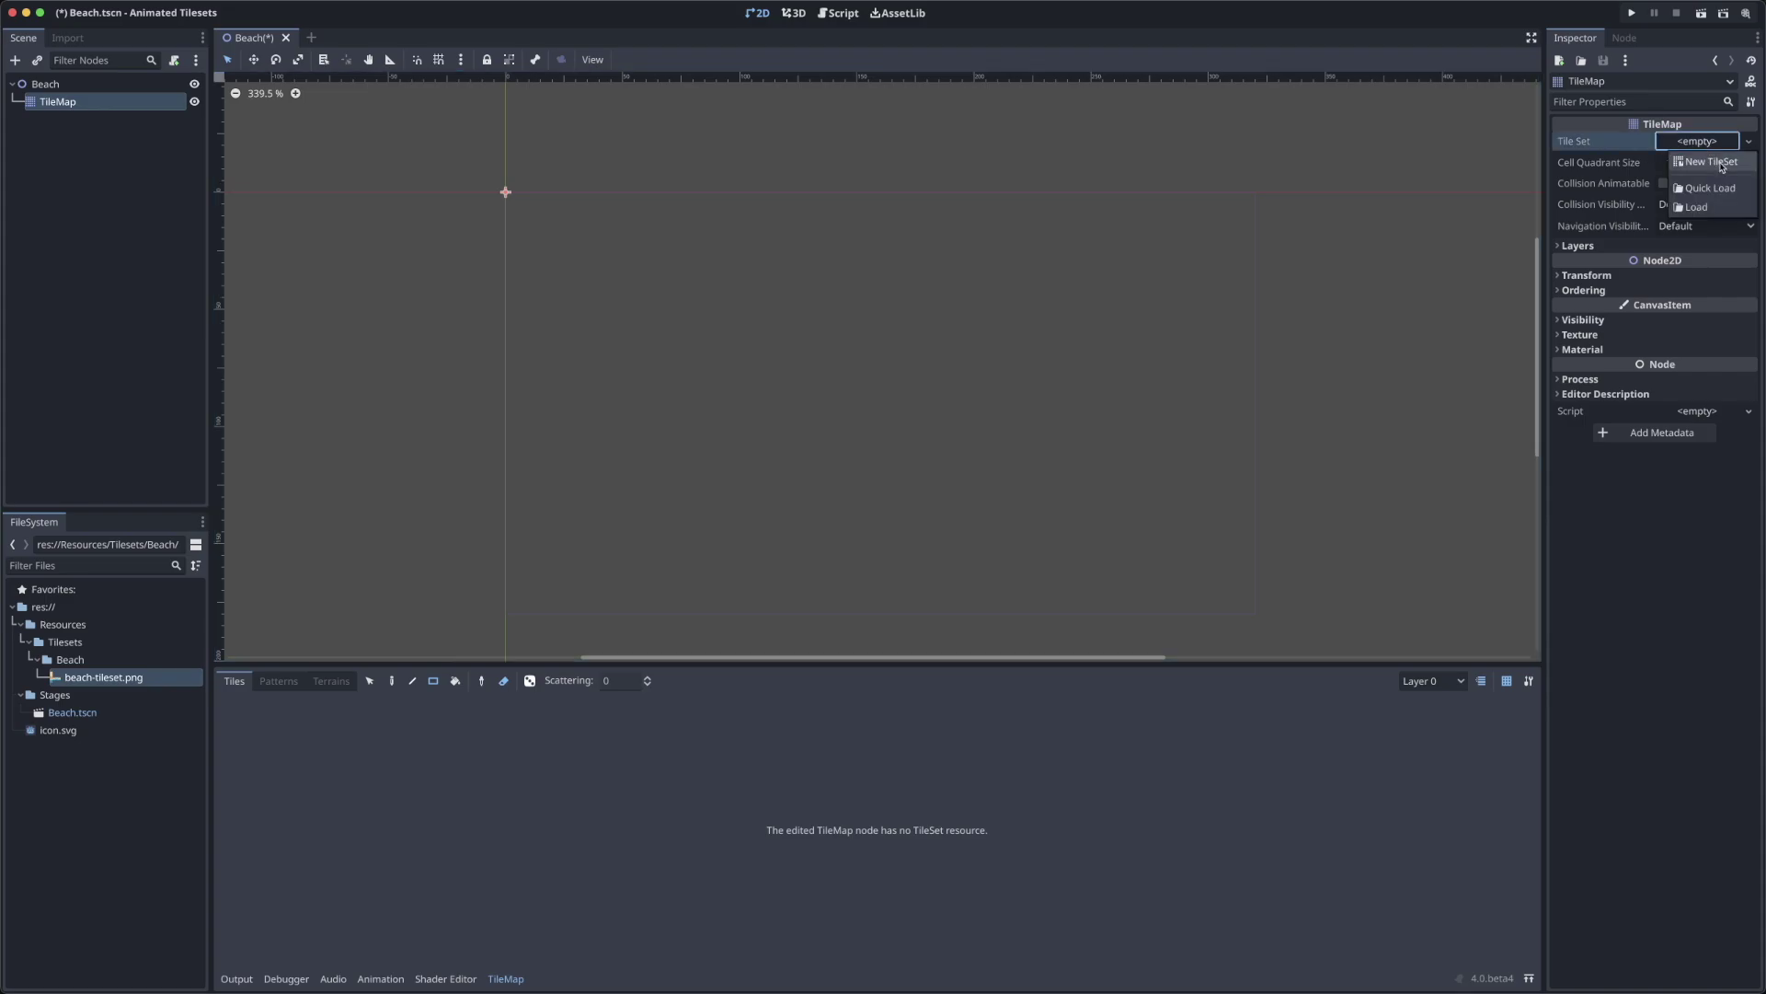
click(1713, 163)
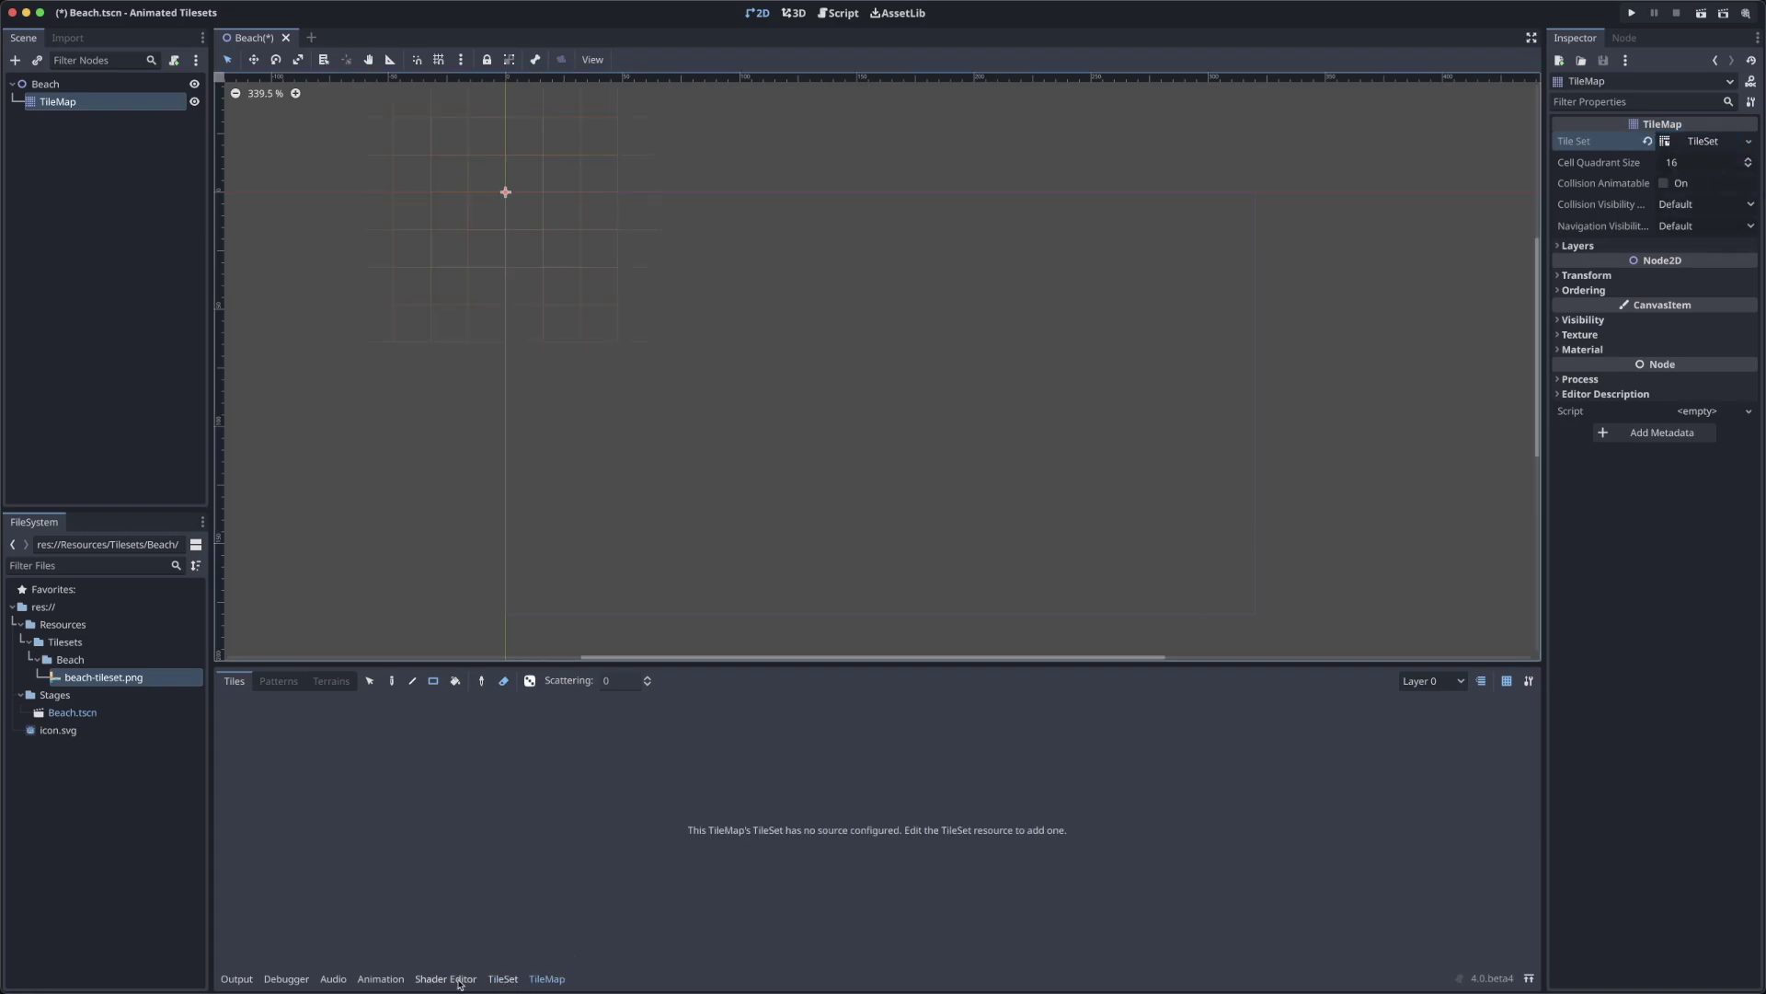
click(502, 980)
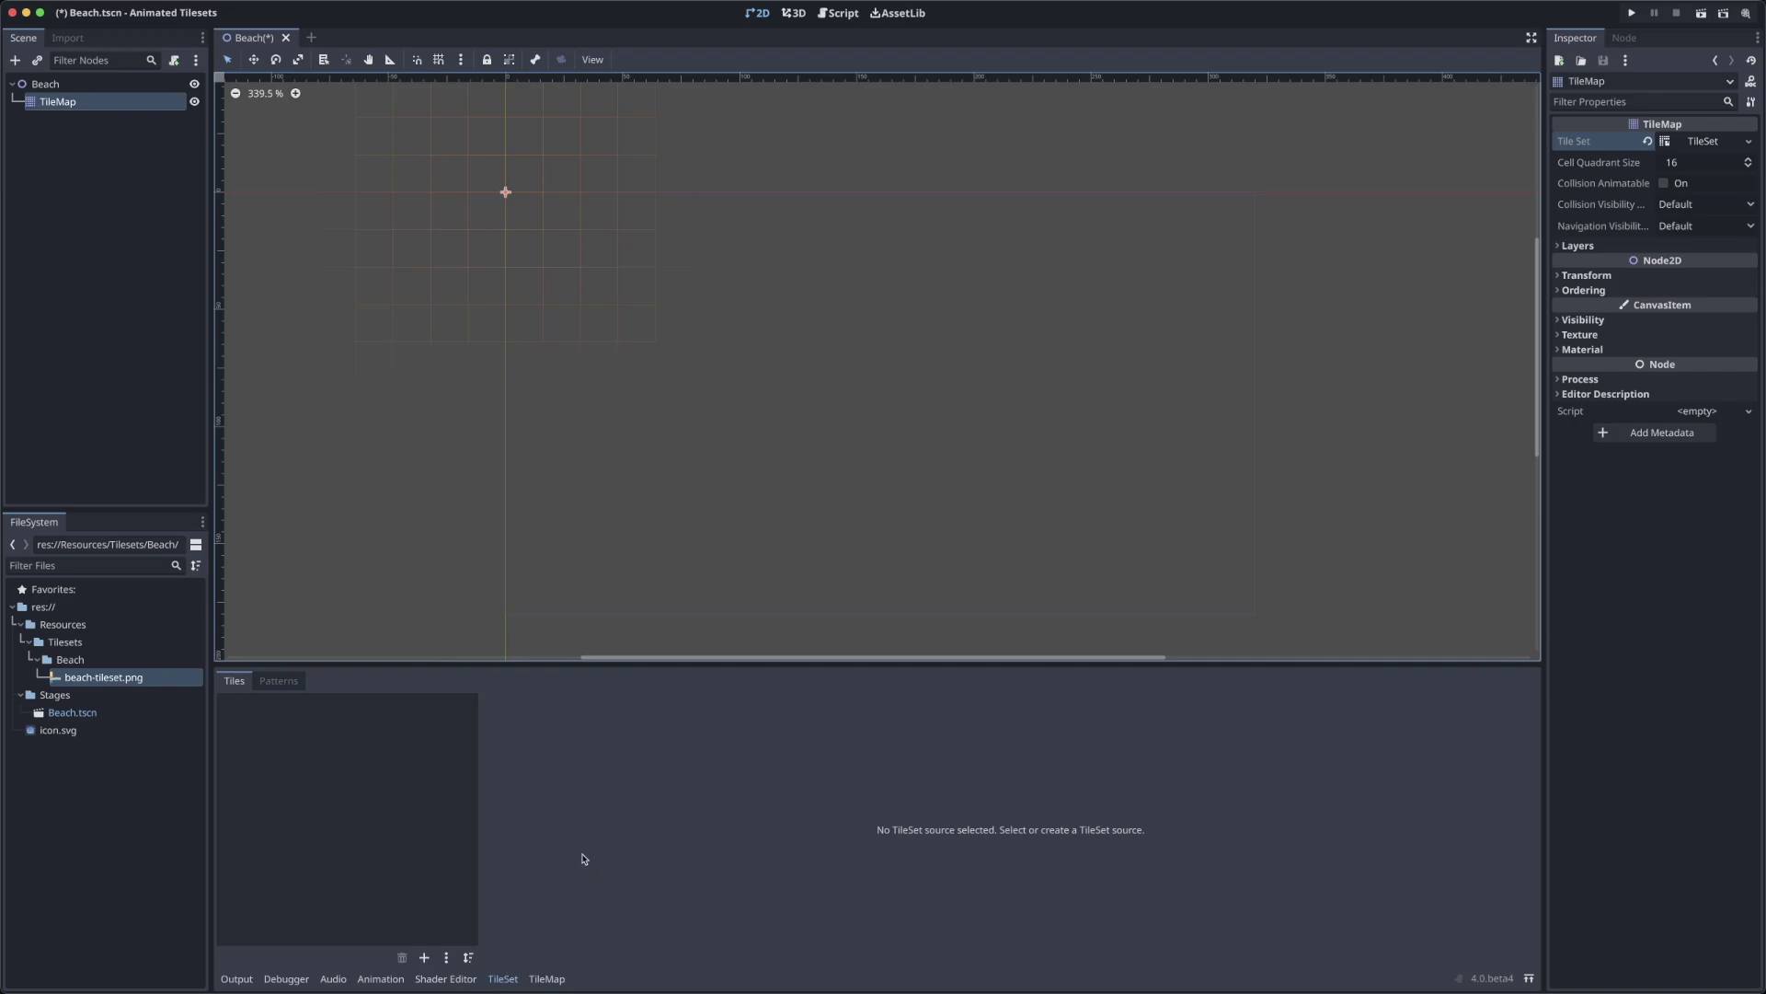
click(72, 778)
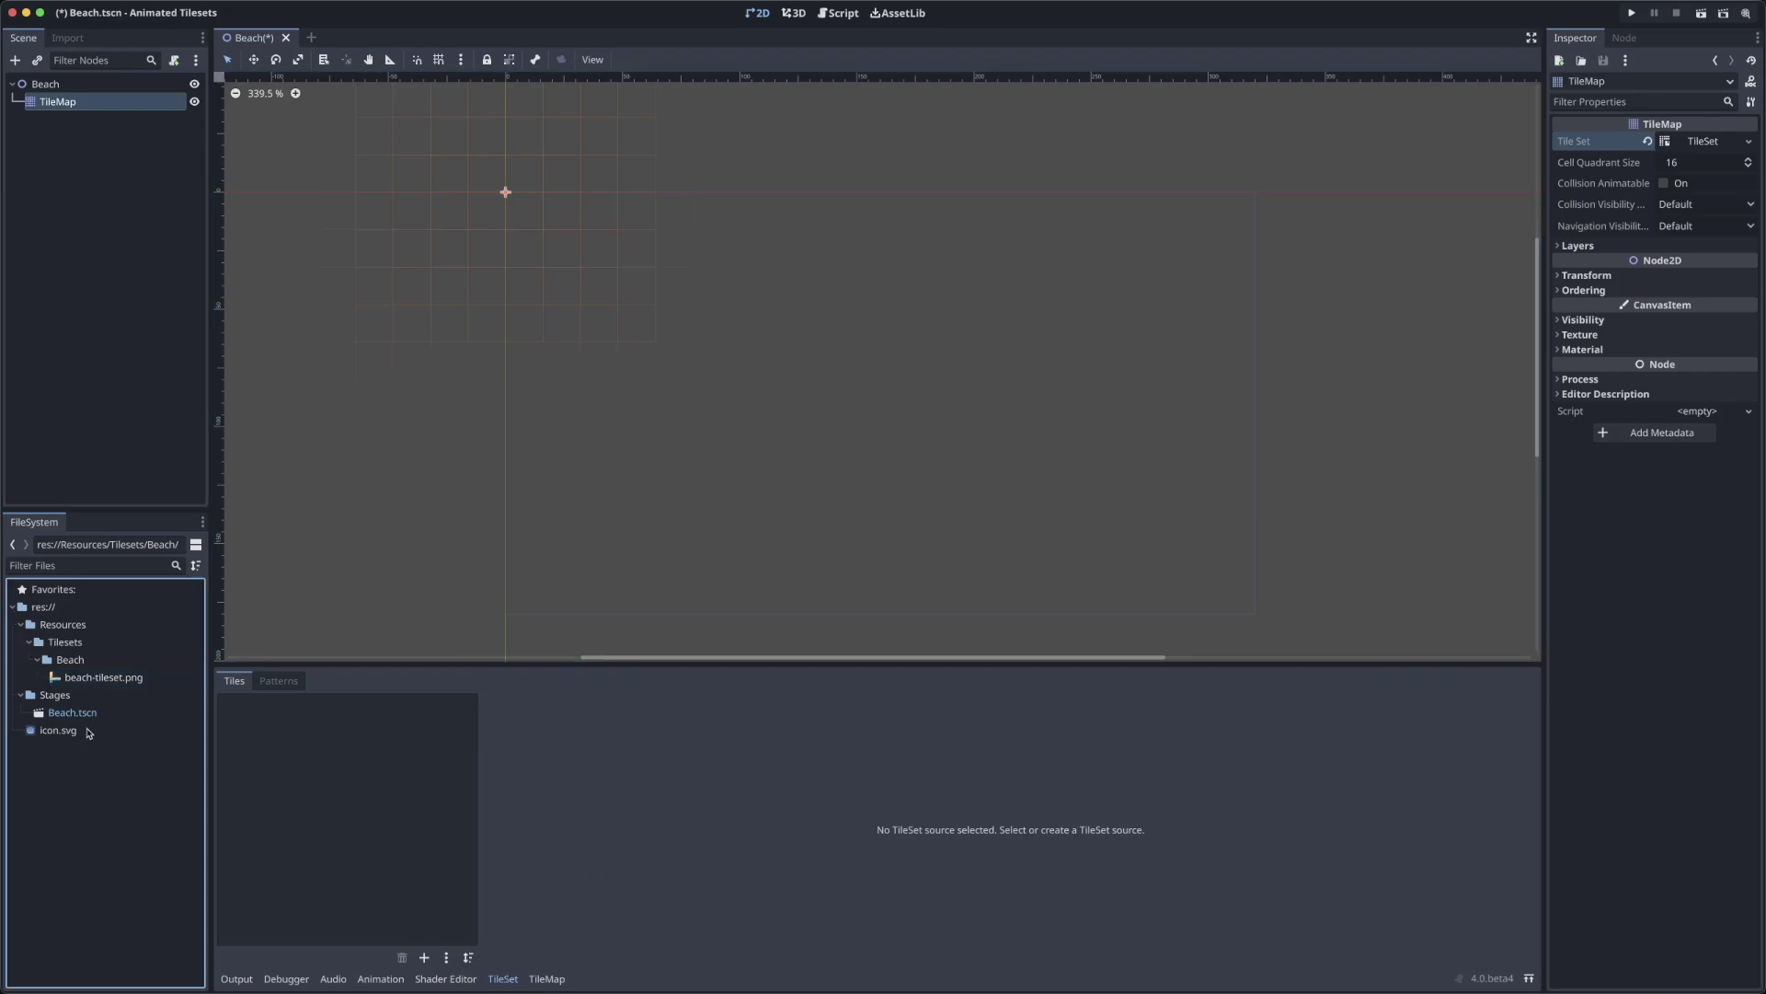
drag(103, 677, 359, 788)
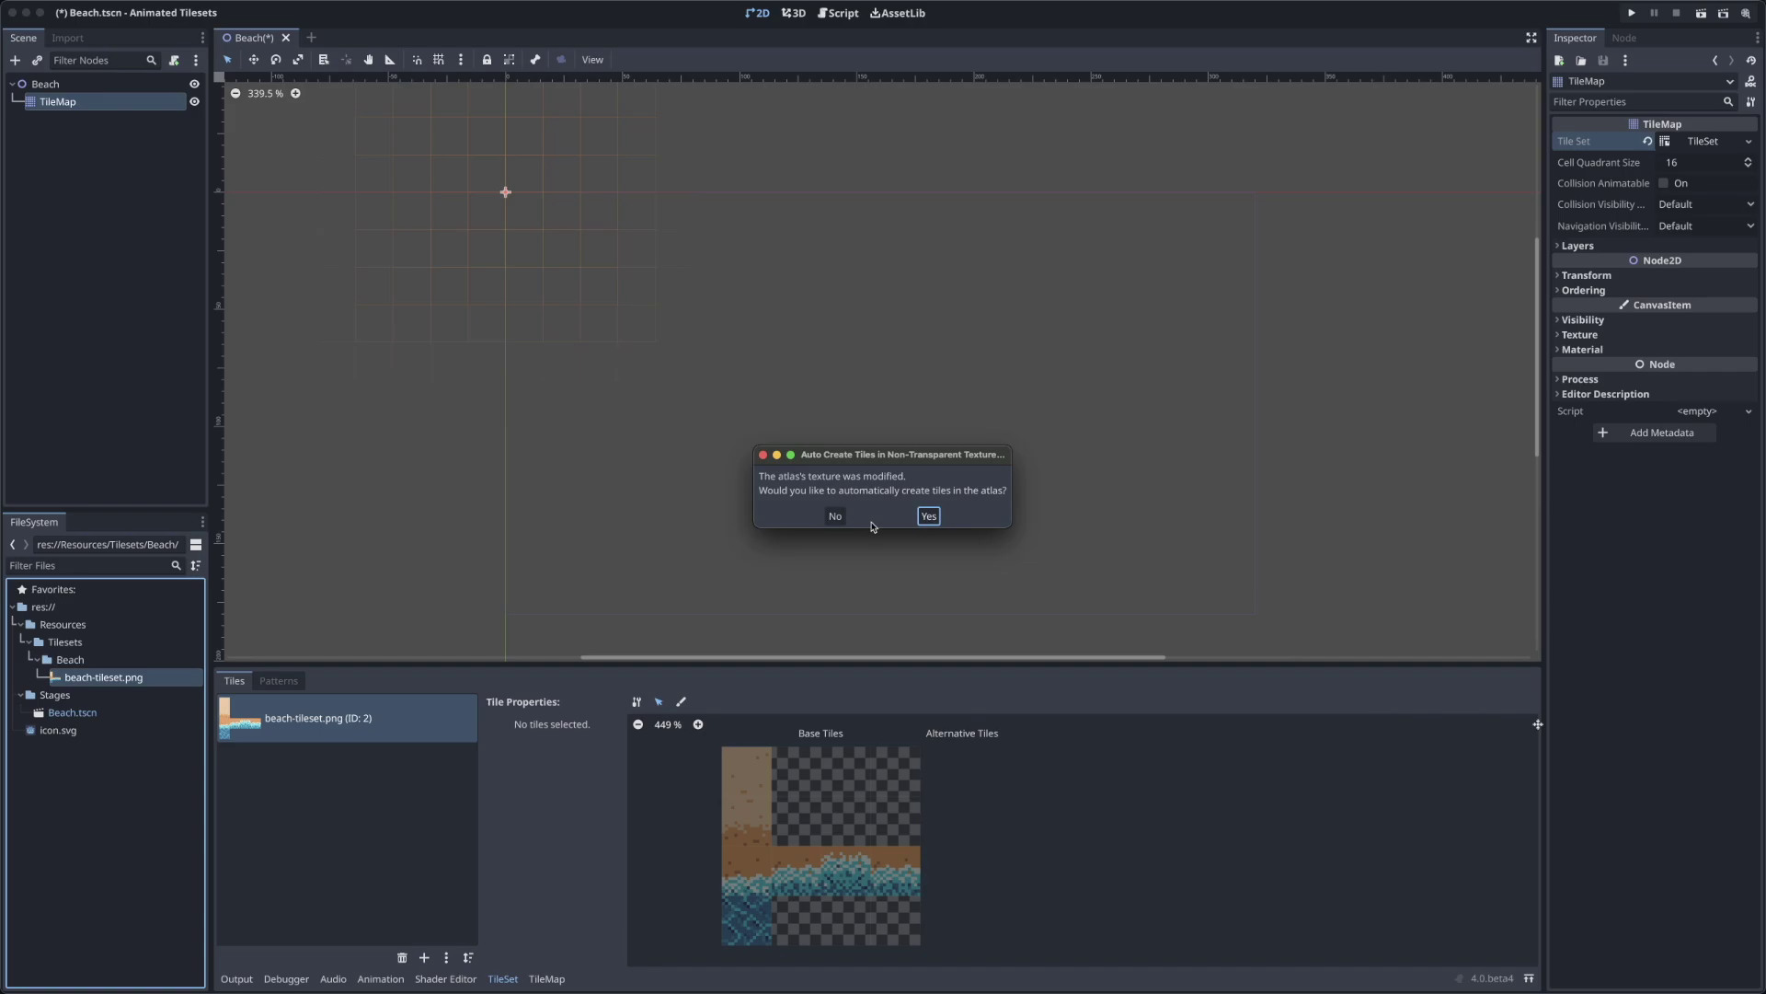
Decline auto-creation, then manually create the two sand, shoreline and water tiles in the atlas
click(839, 518)
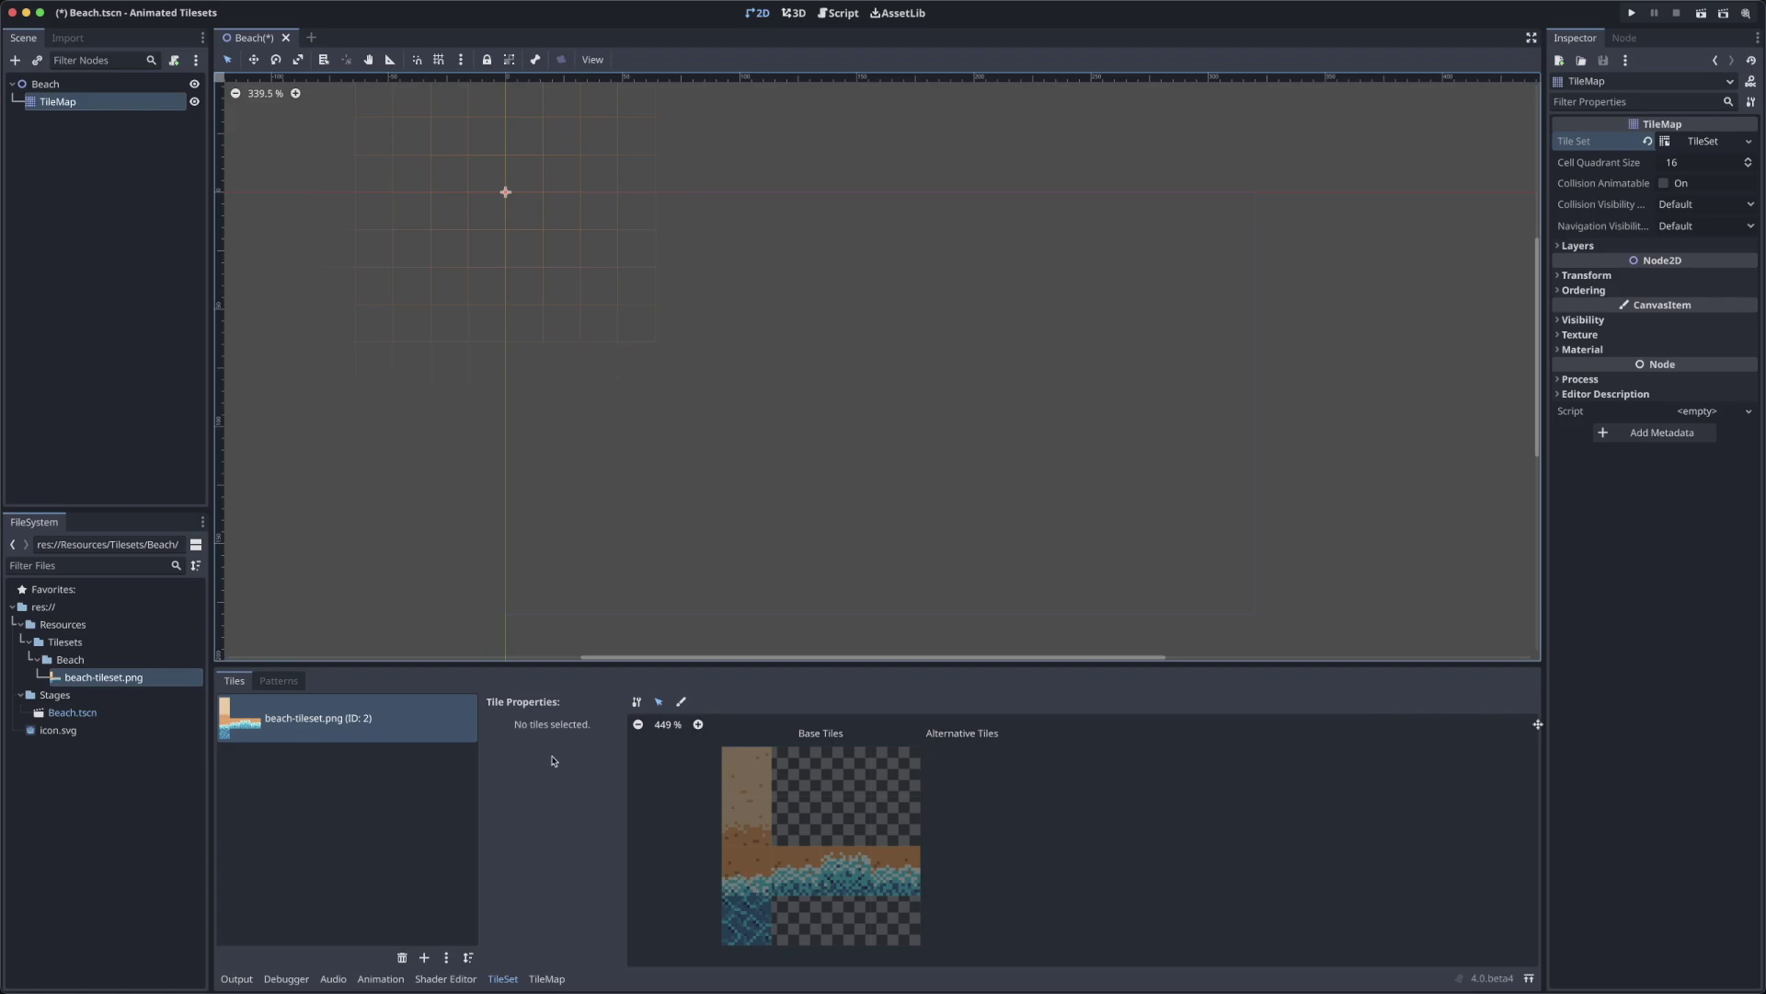
drag(800, 666, 806, 328)
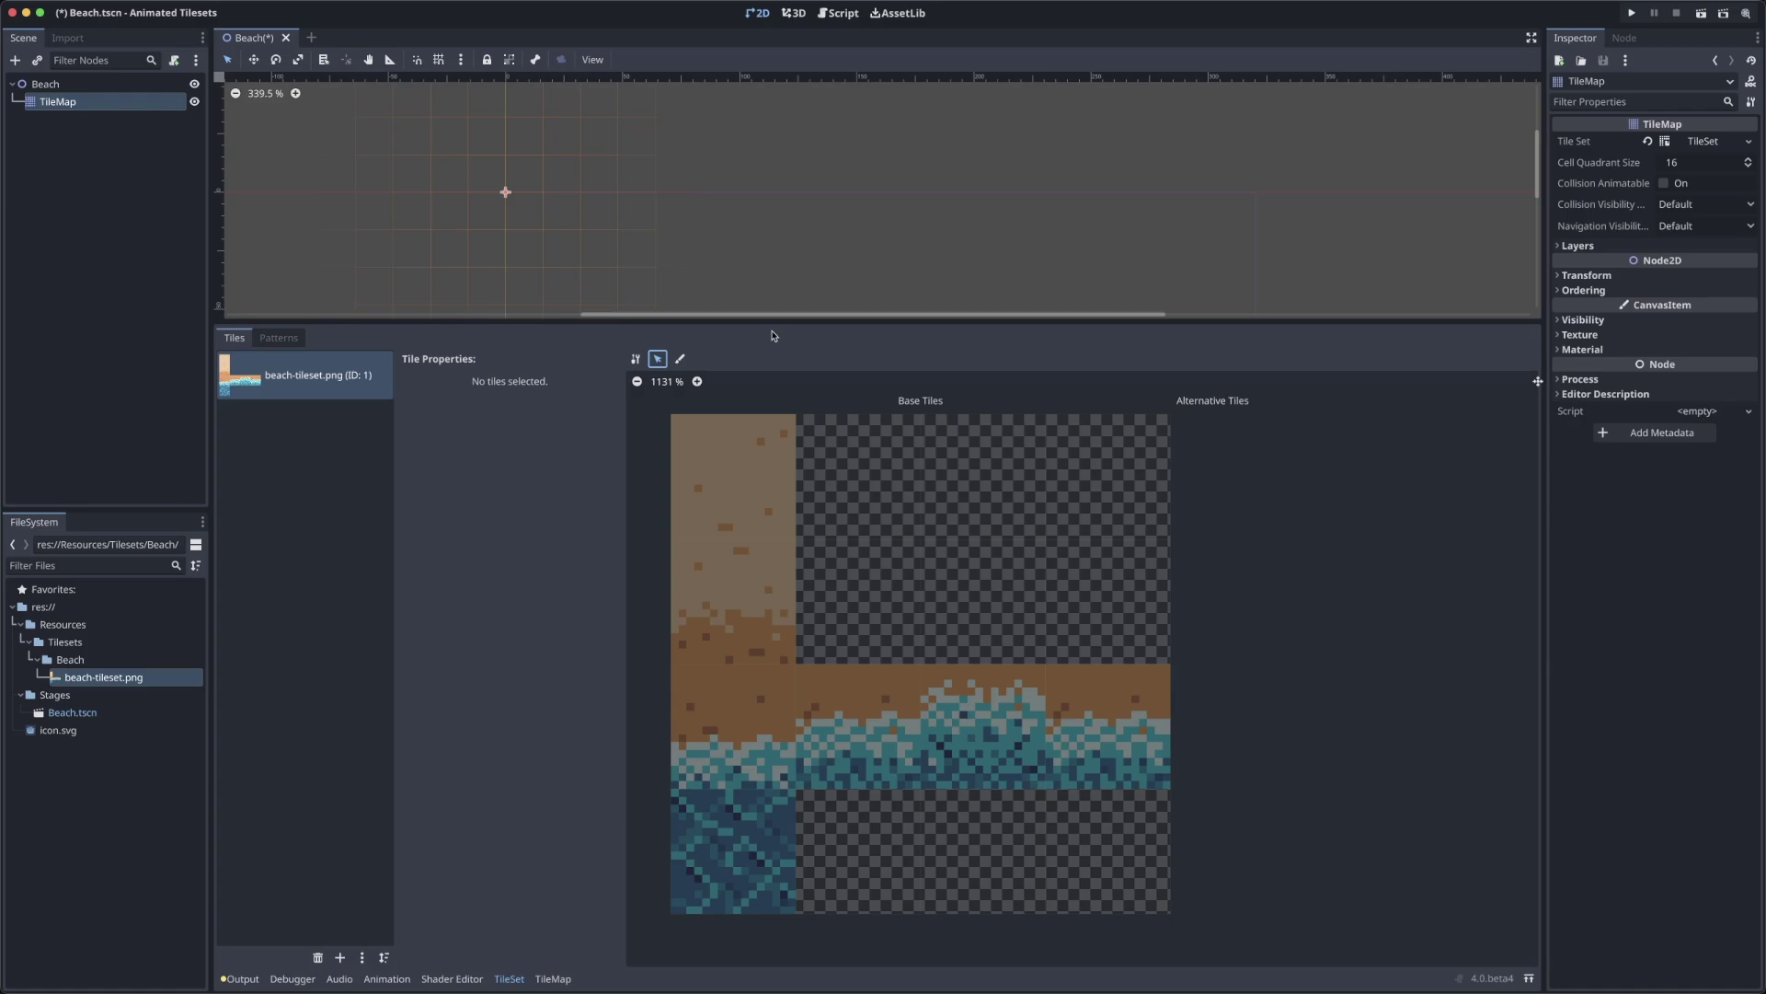
click(635, 359)
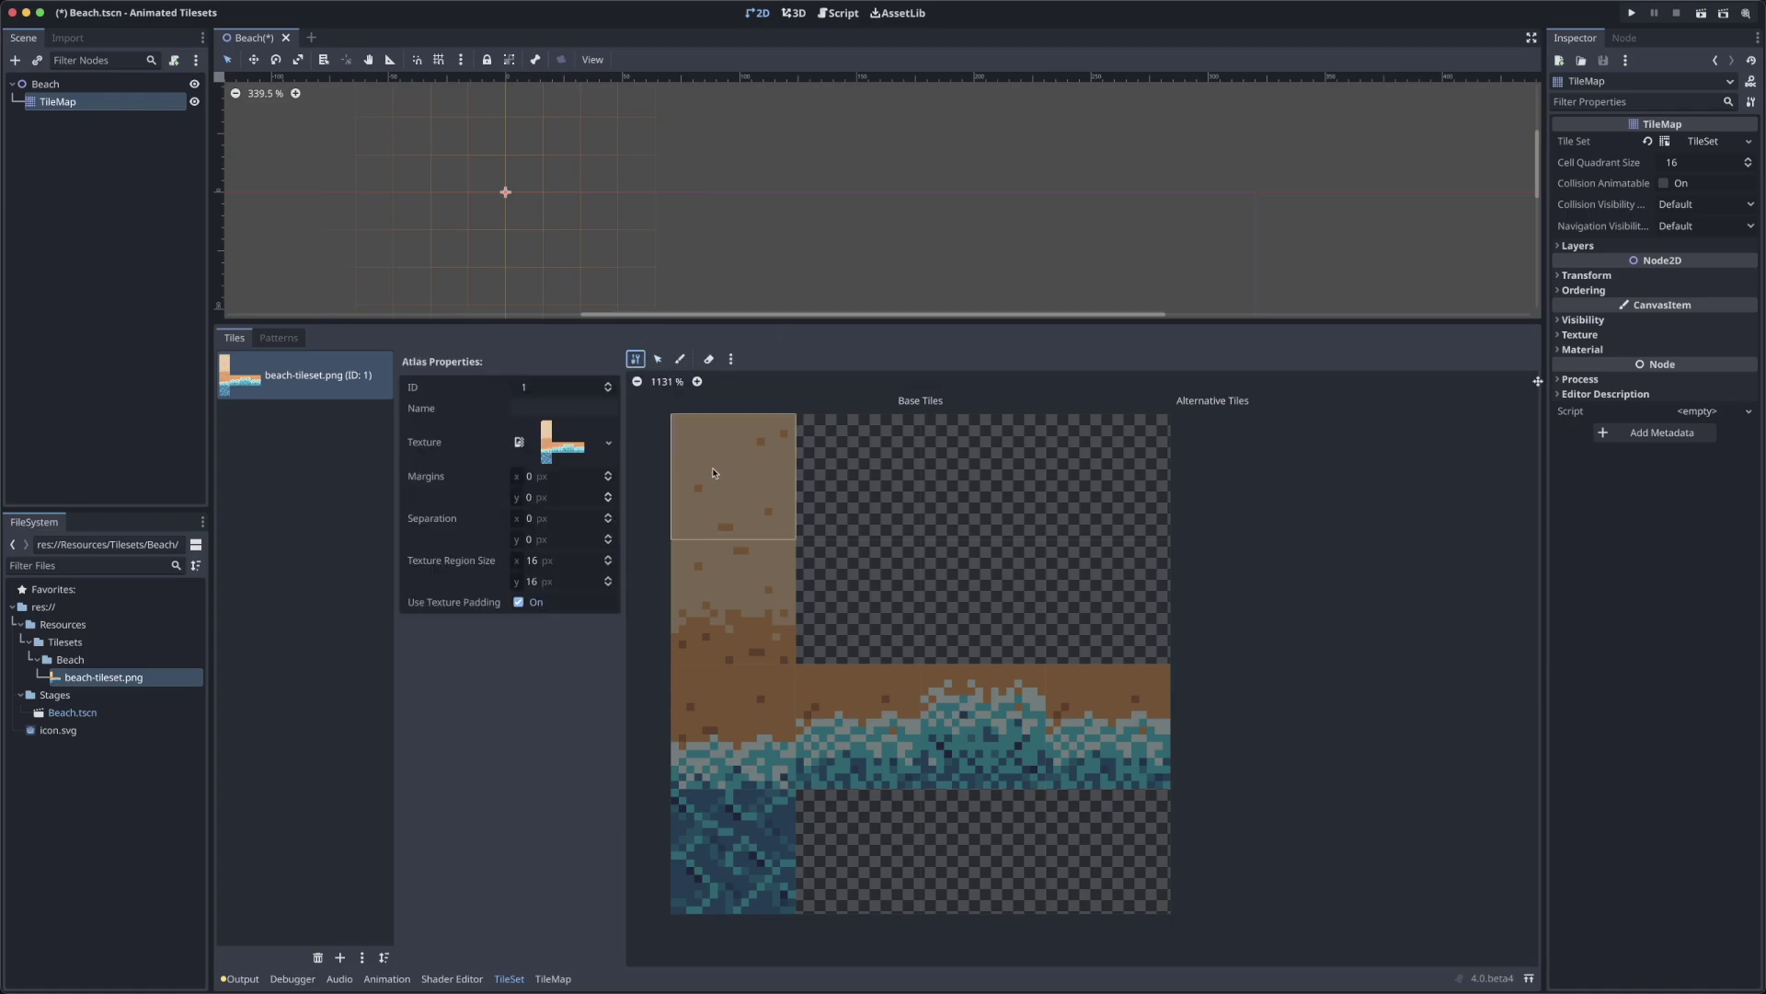
click(726, 521)
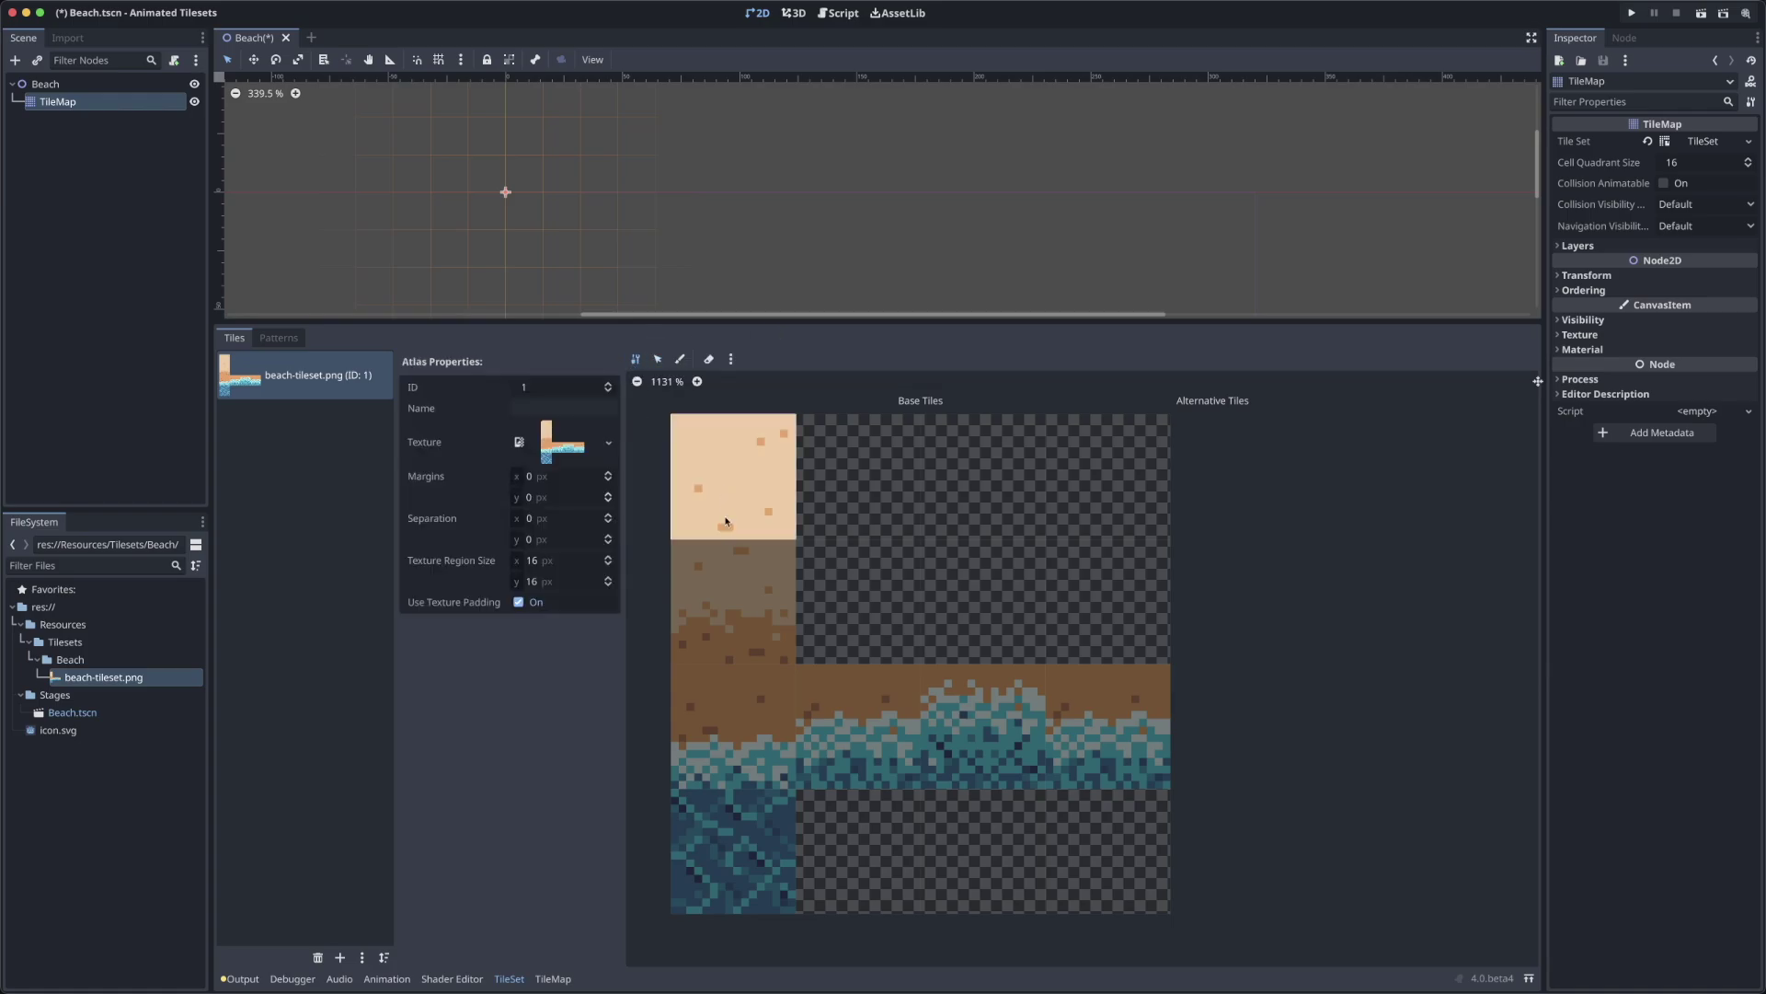
click(735, 603)
click(738, 736)
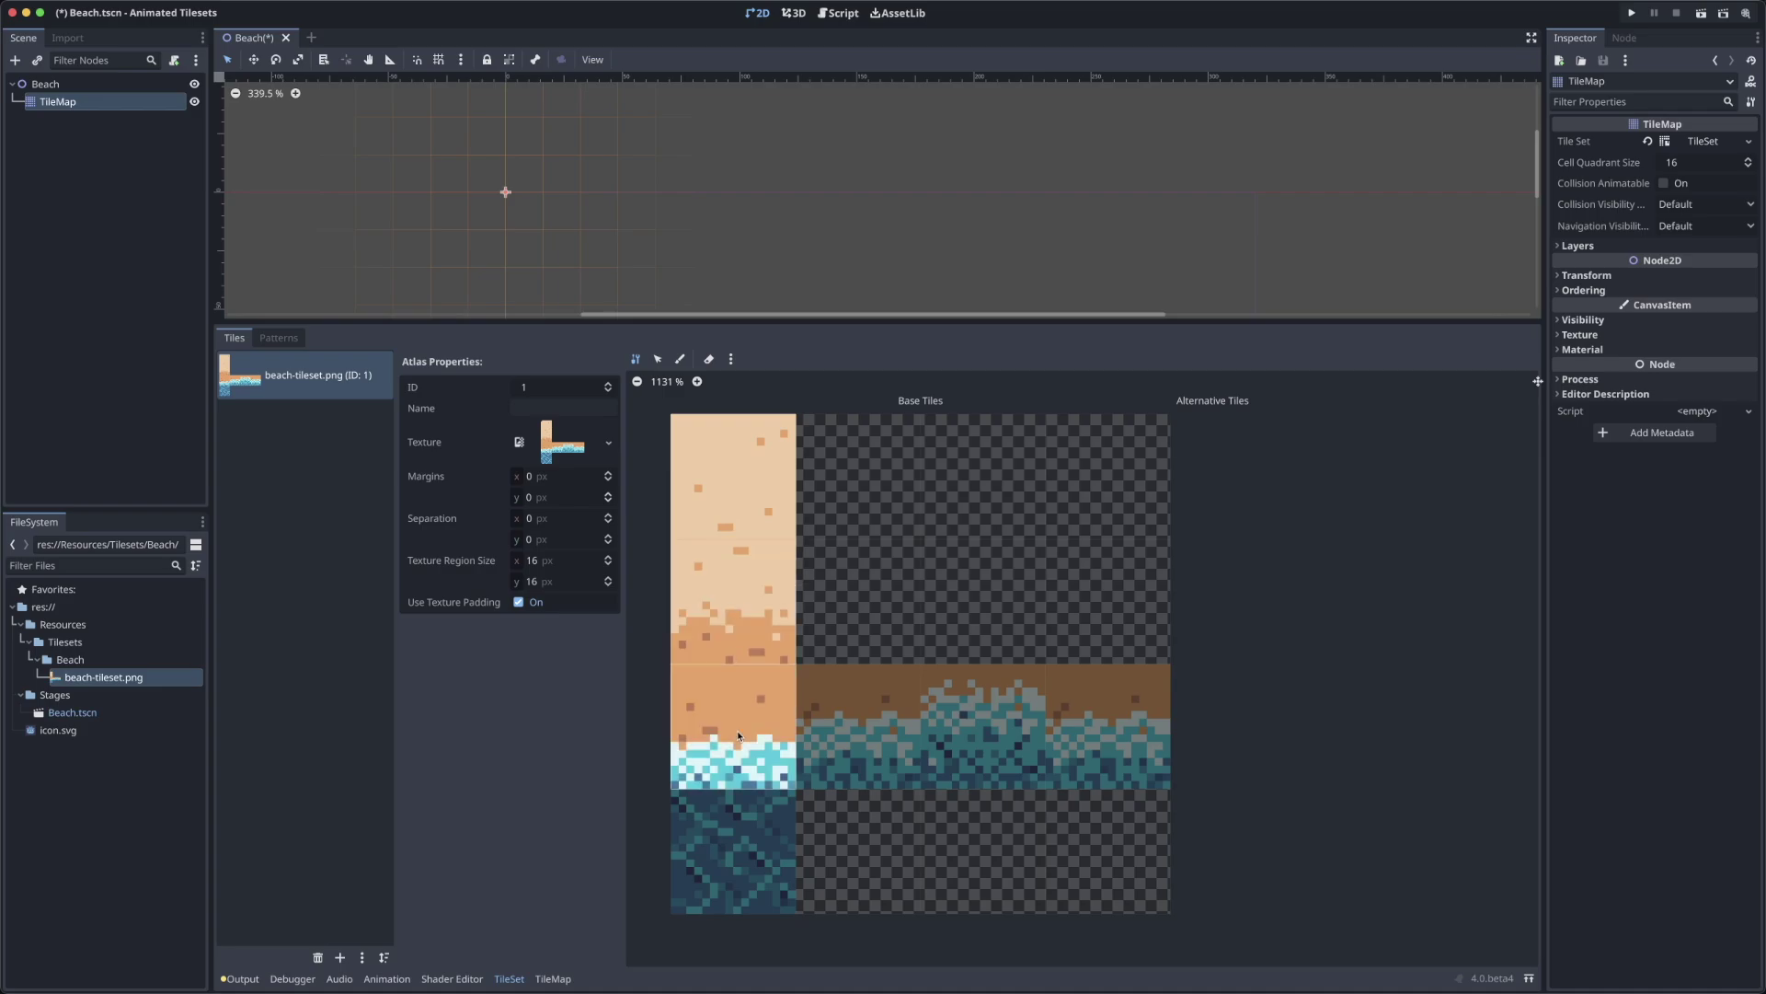
click(732, 848)
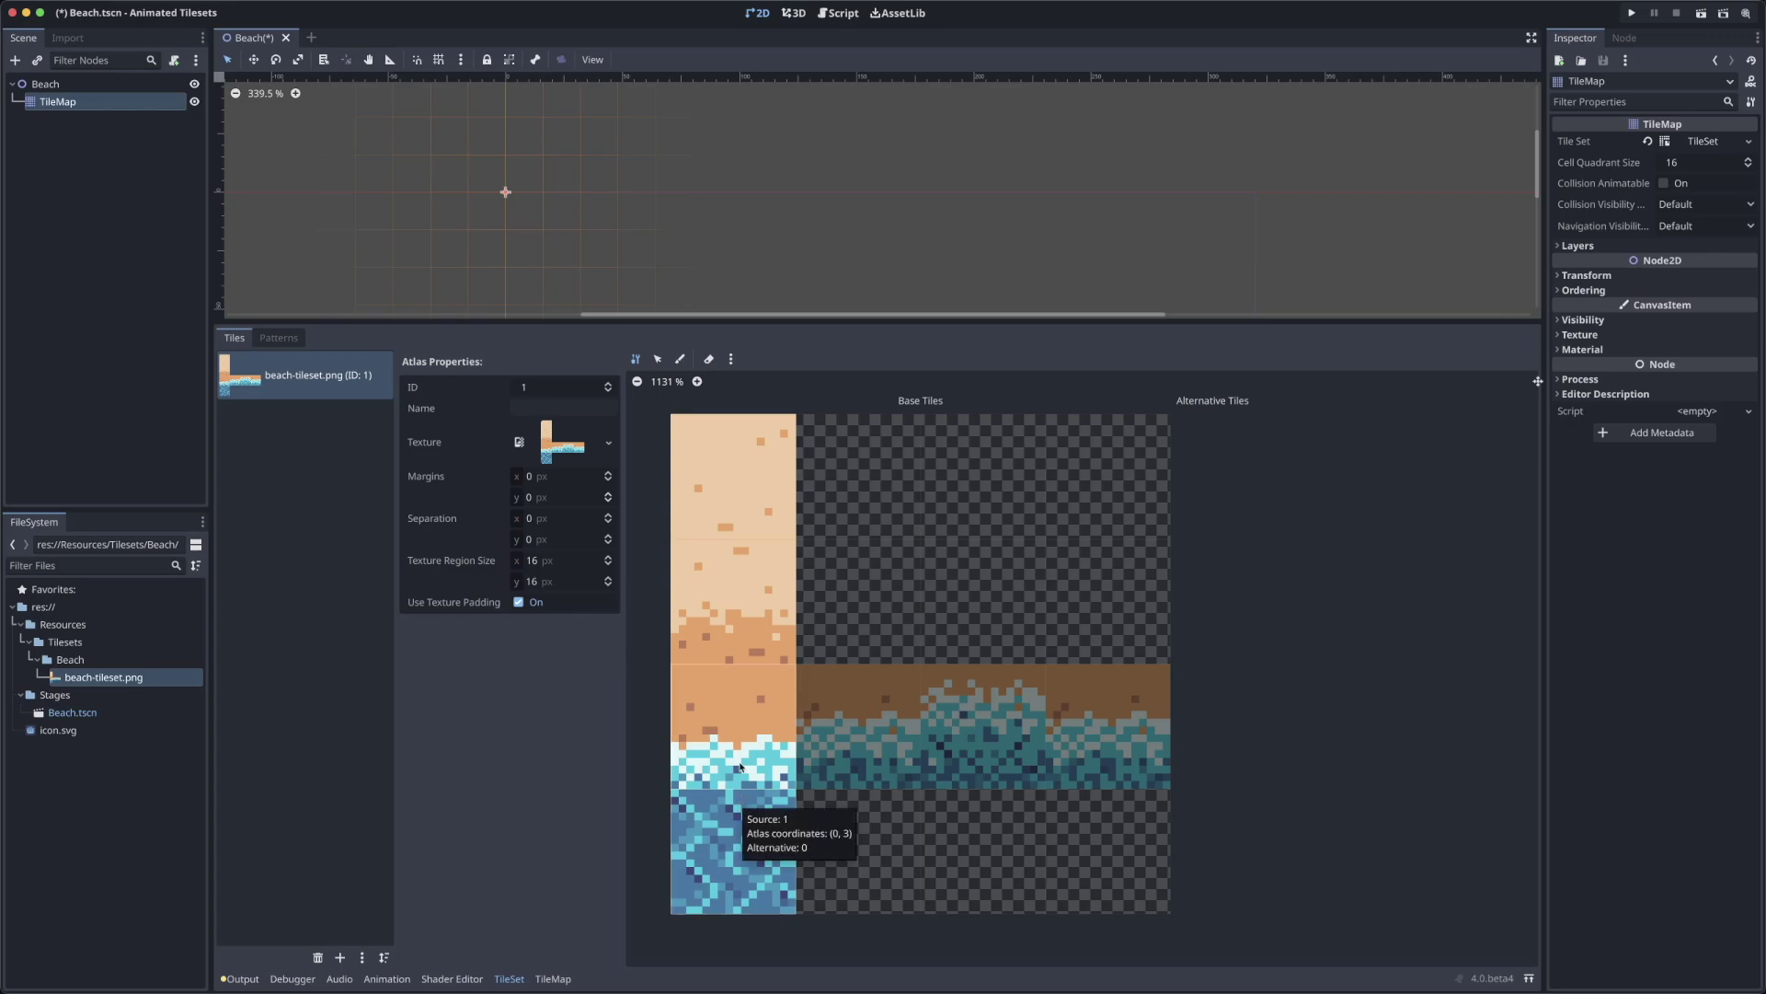
click(659, 360)
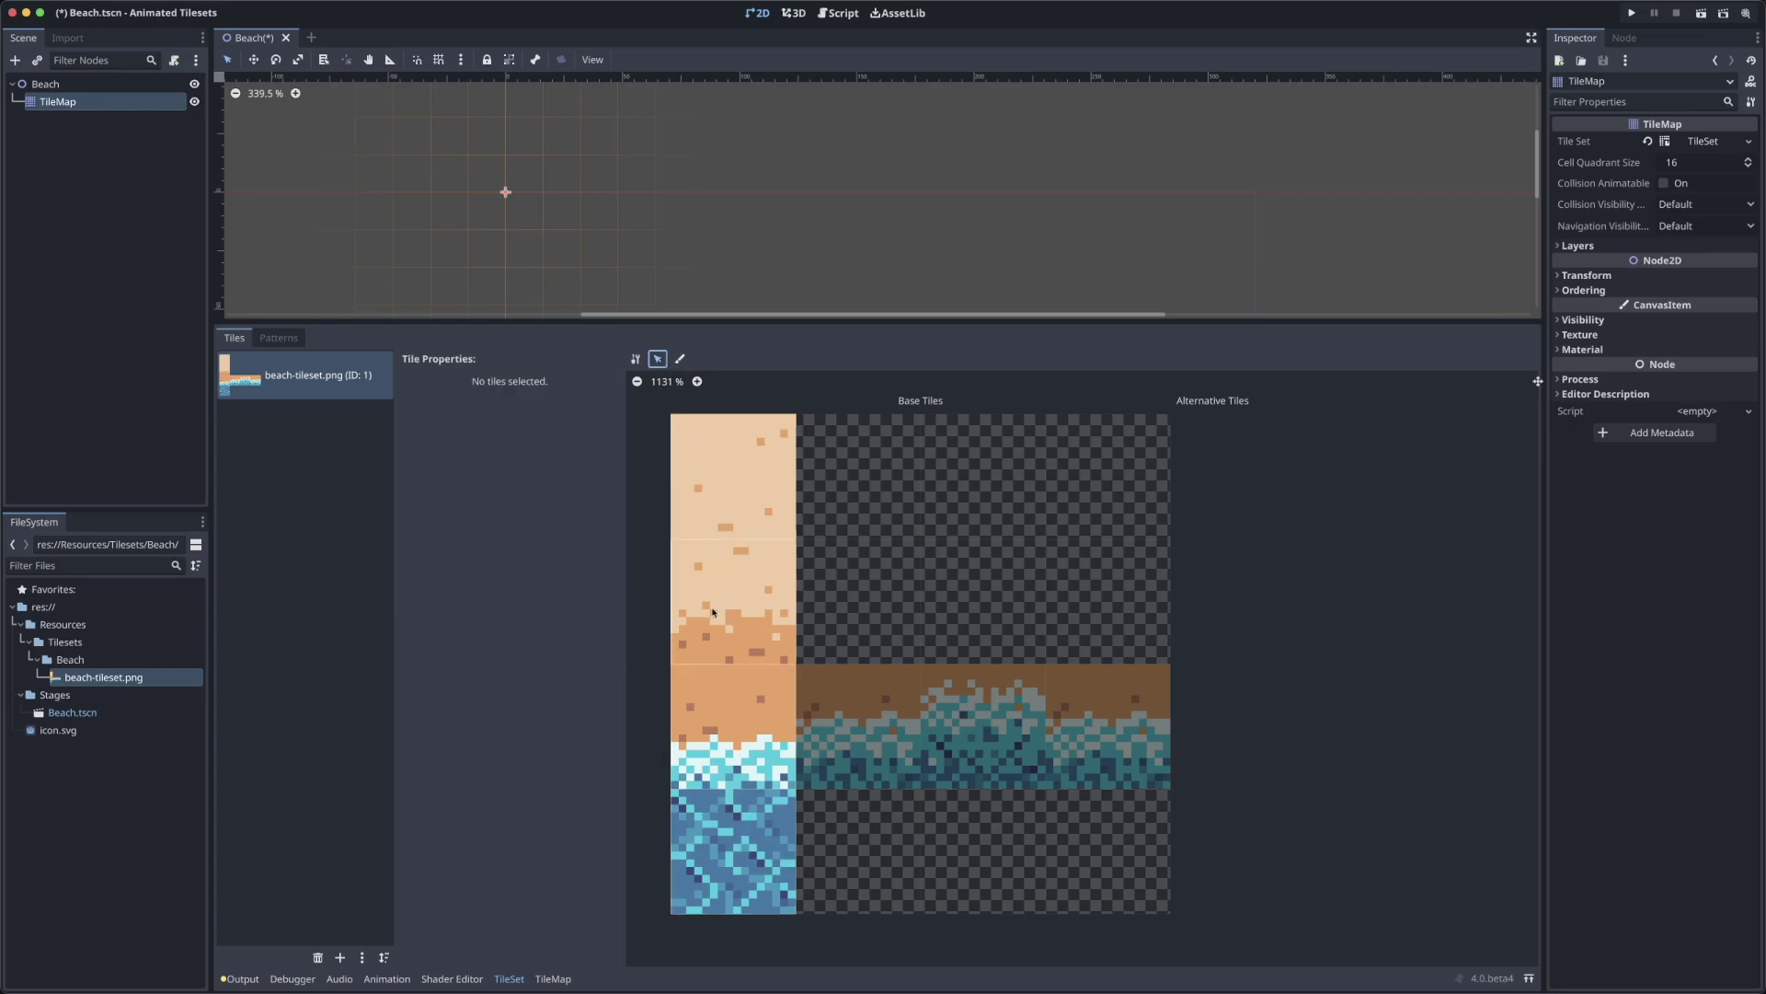
Give shoreline tile (0,2) 4 animation columns and four animation frames
click(713, 702)
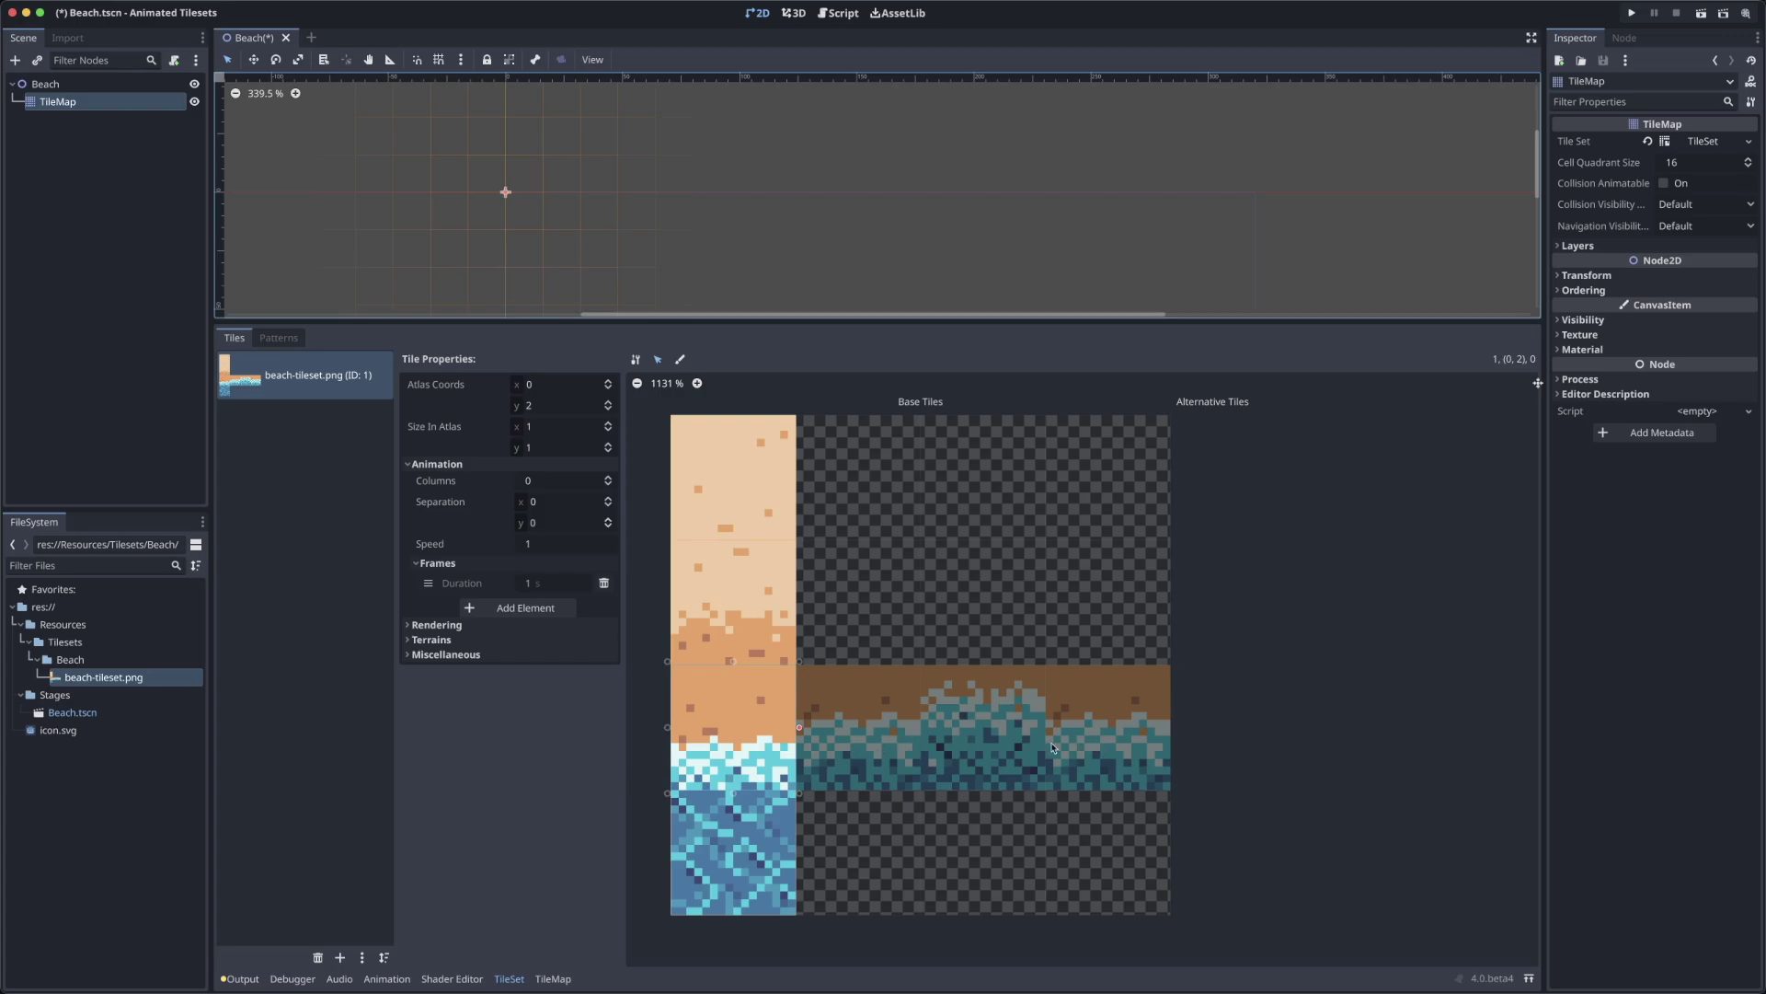
click(552, 482)
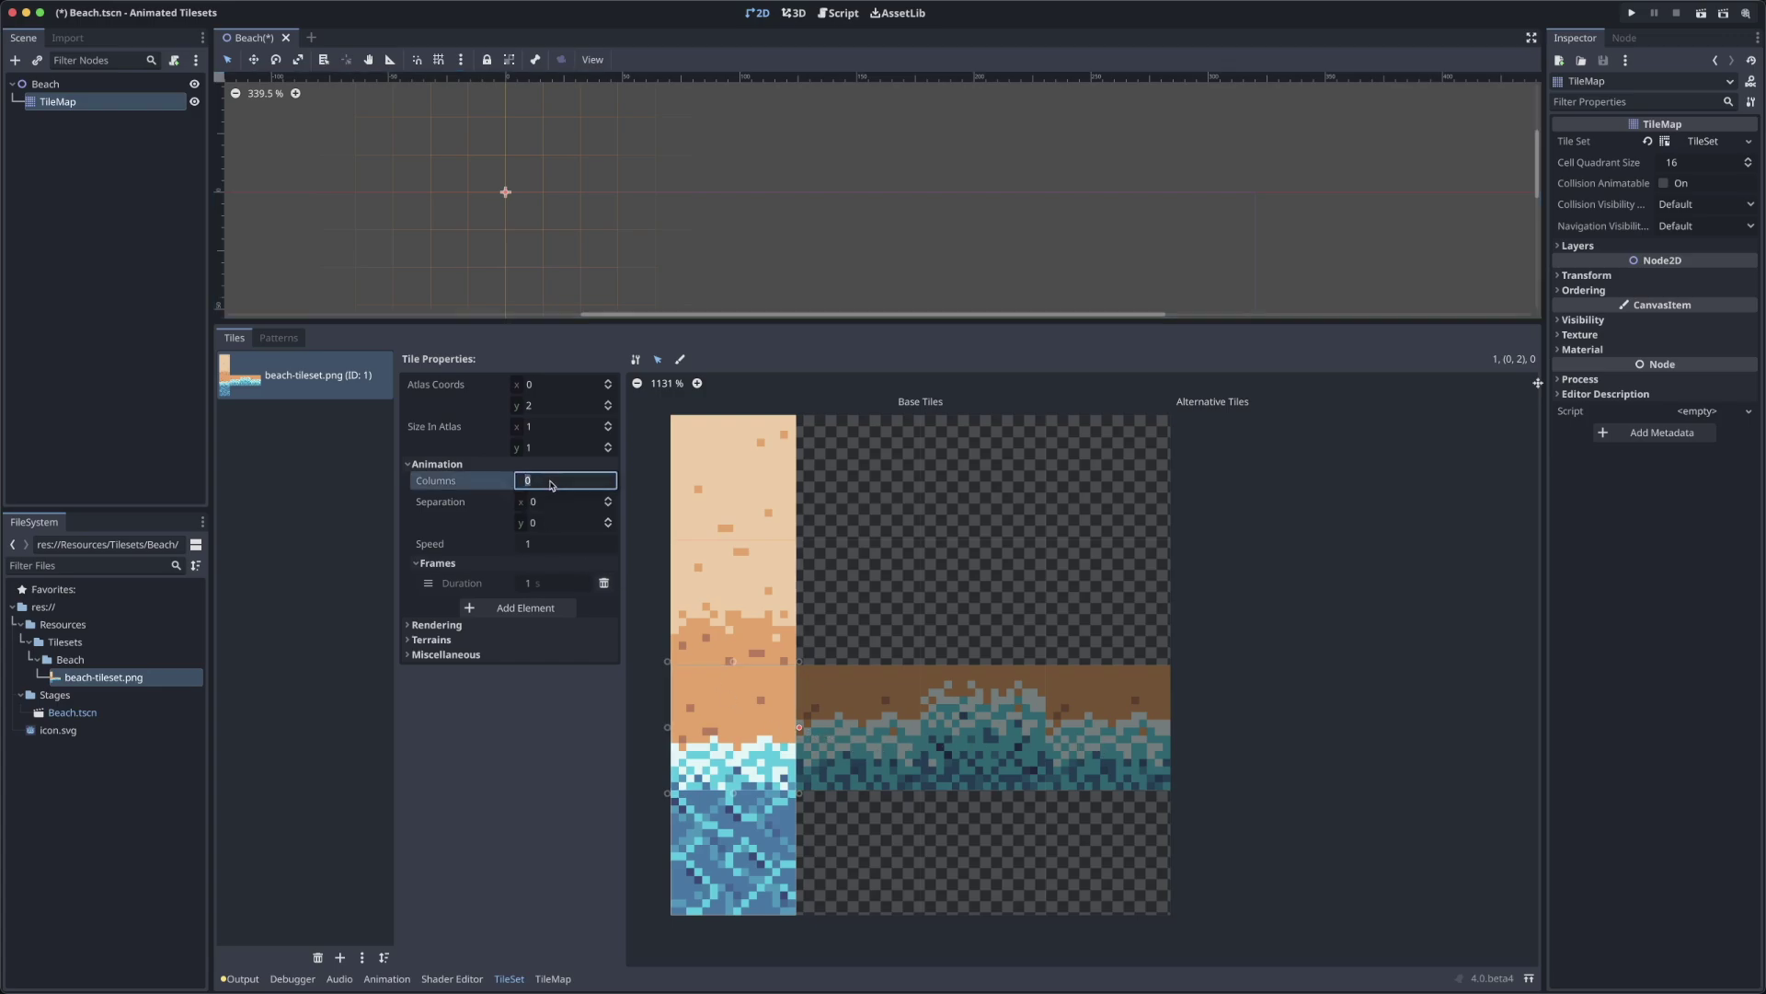
text(4)
key(Return)
click(527, 608)
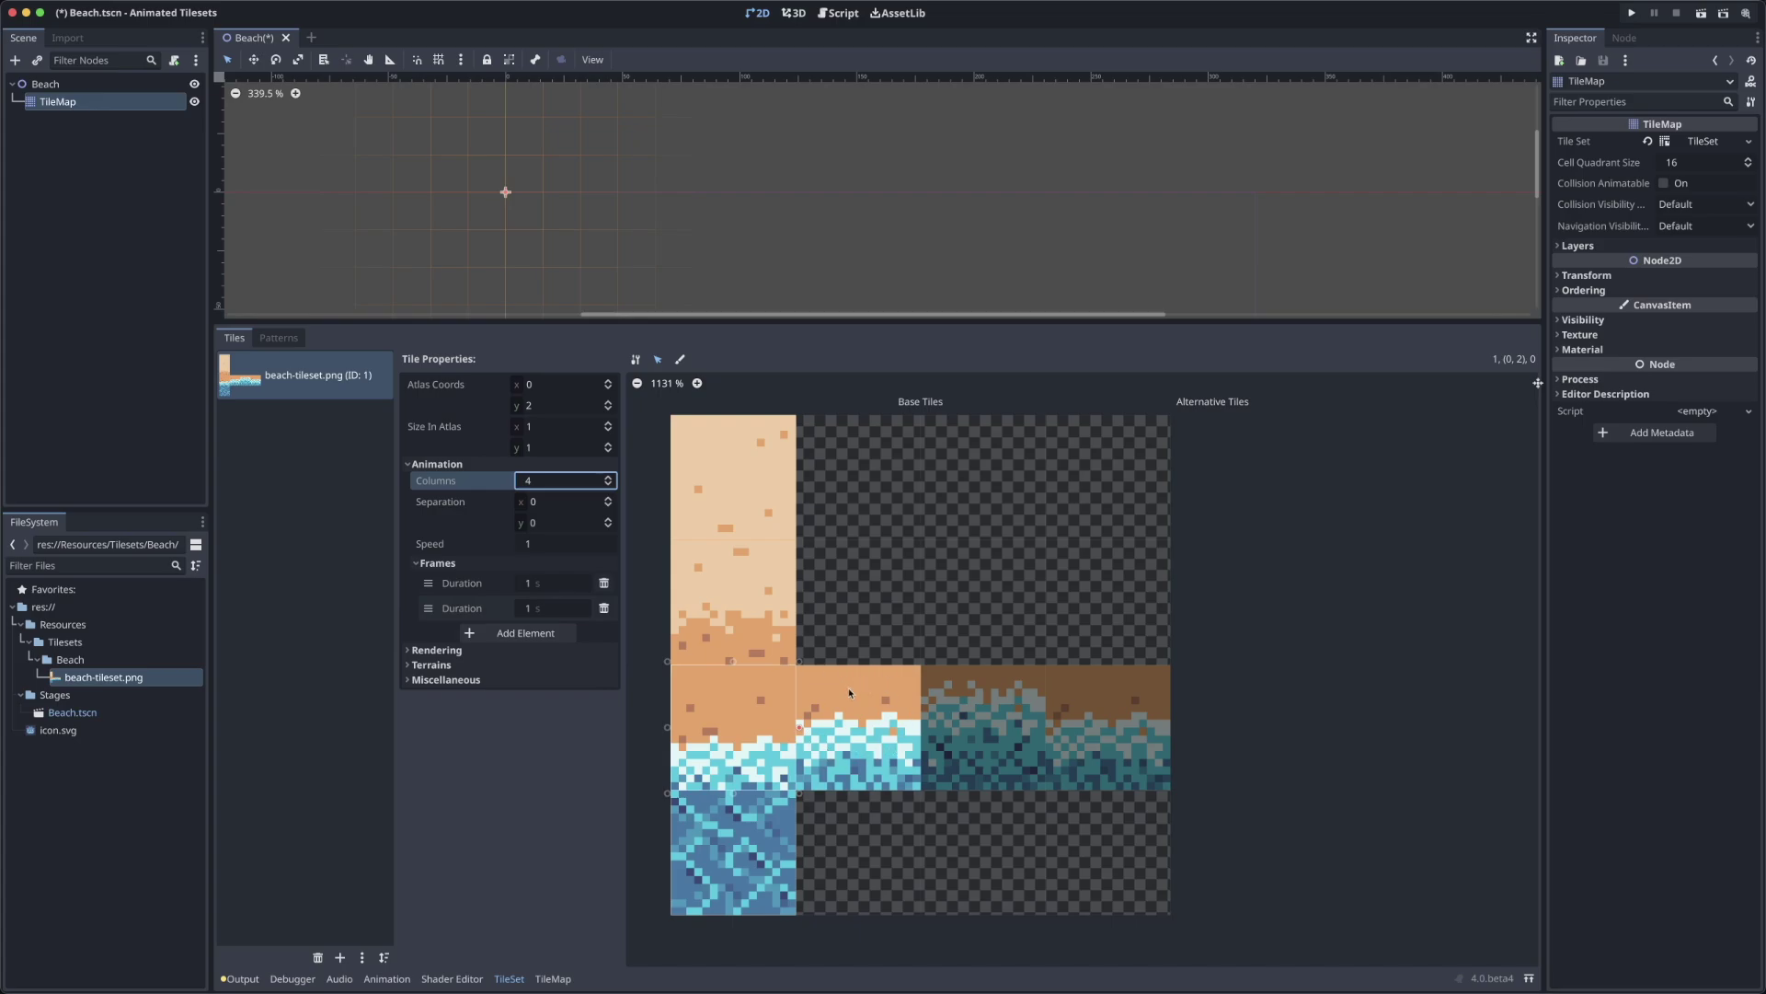
click(542, 635)
click(528, 658)
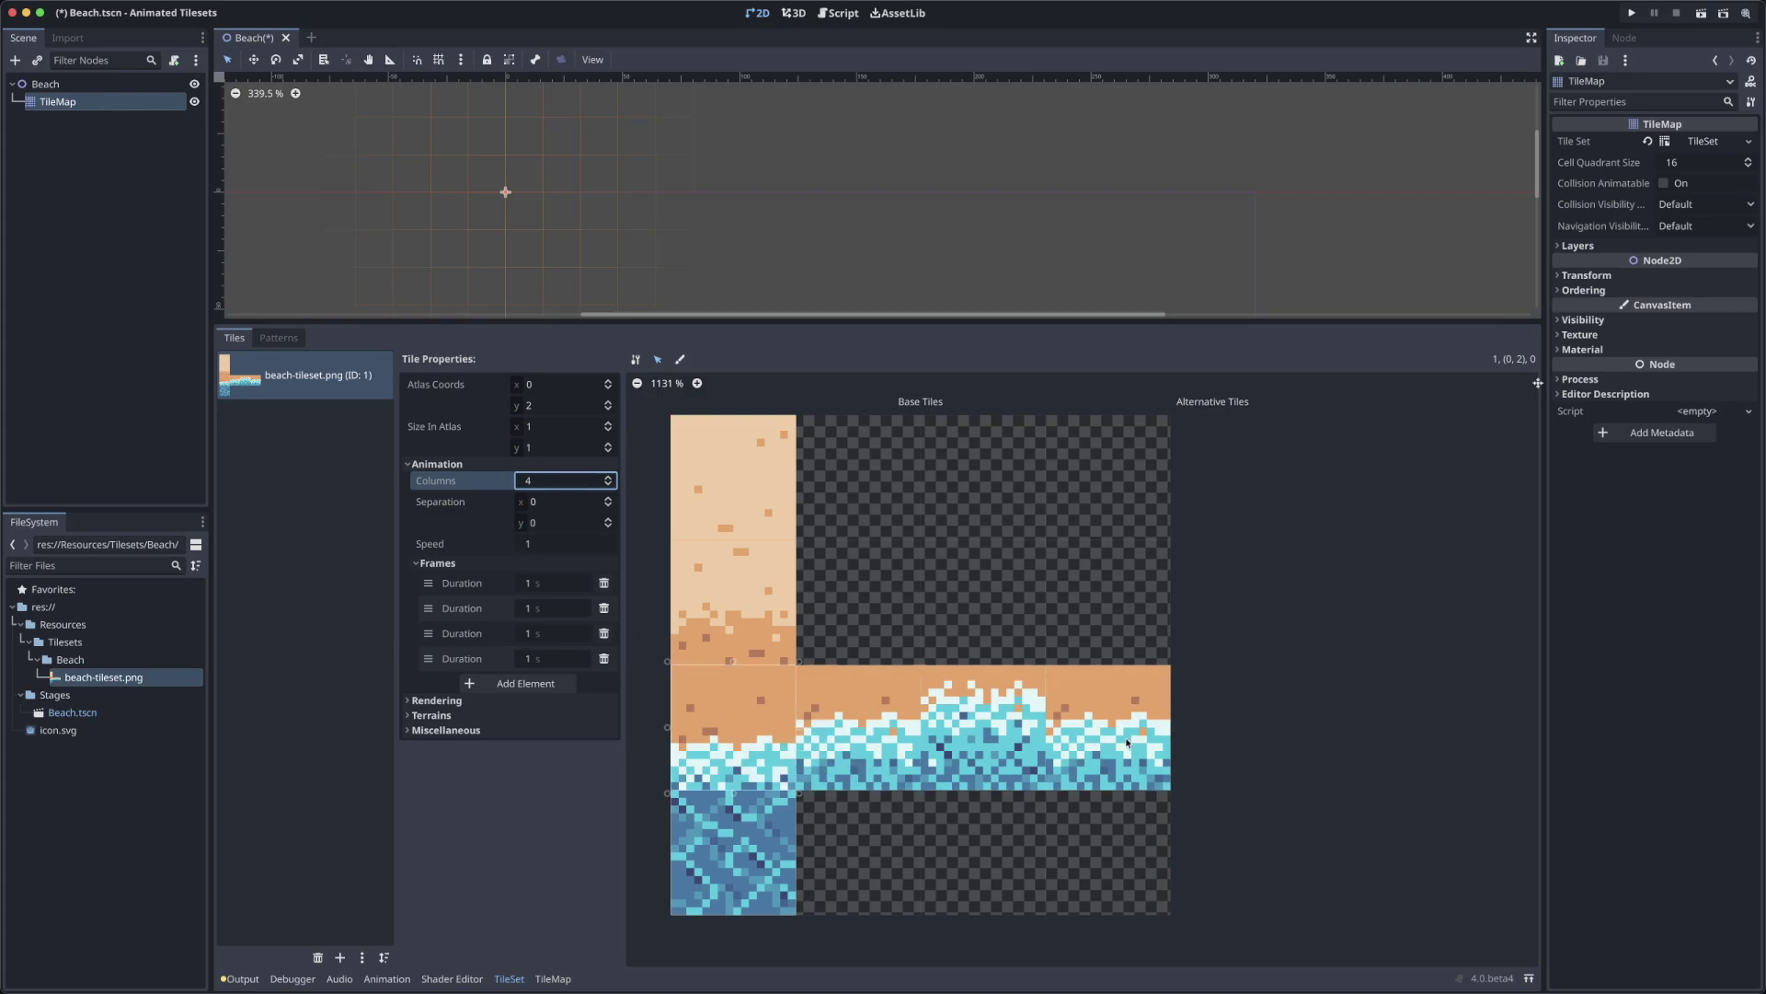
Check the sand (0,0), sand-edge (0,1) and water (0,3) tiles, then open the TileMap painting panel
click(718, 731)
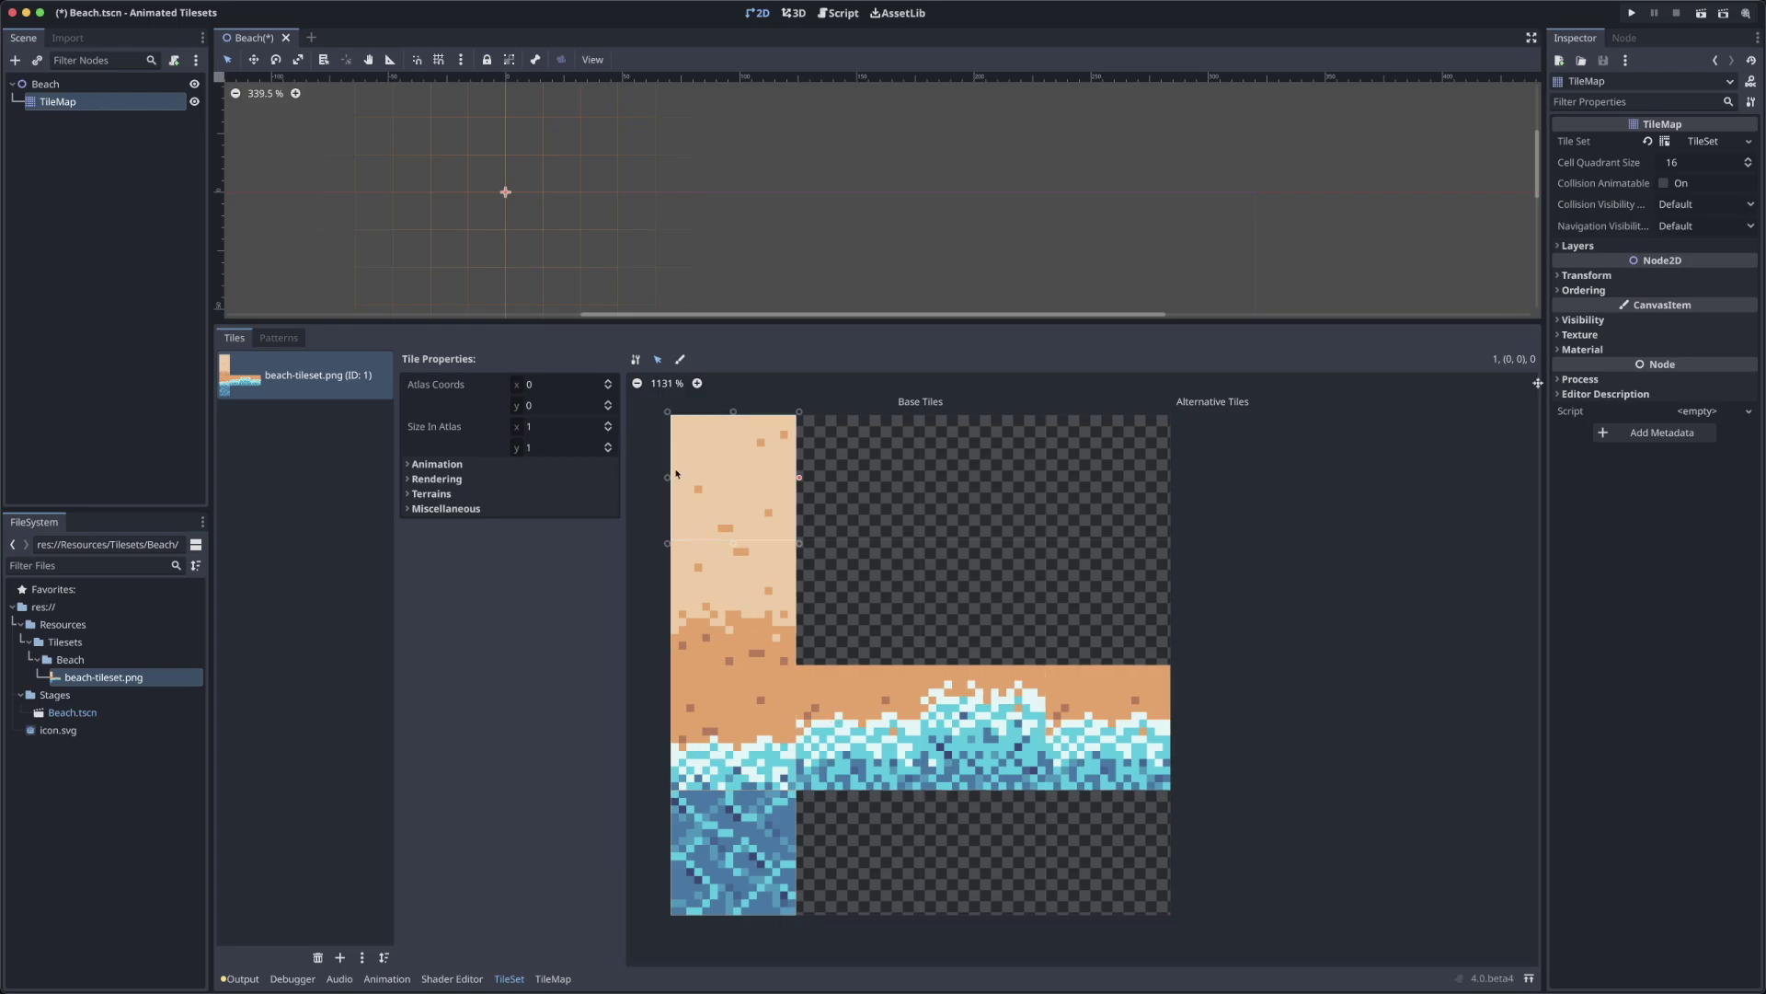
click(738, 660)
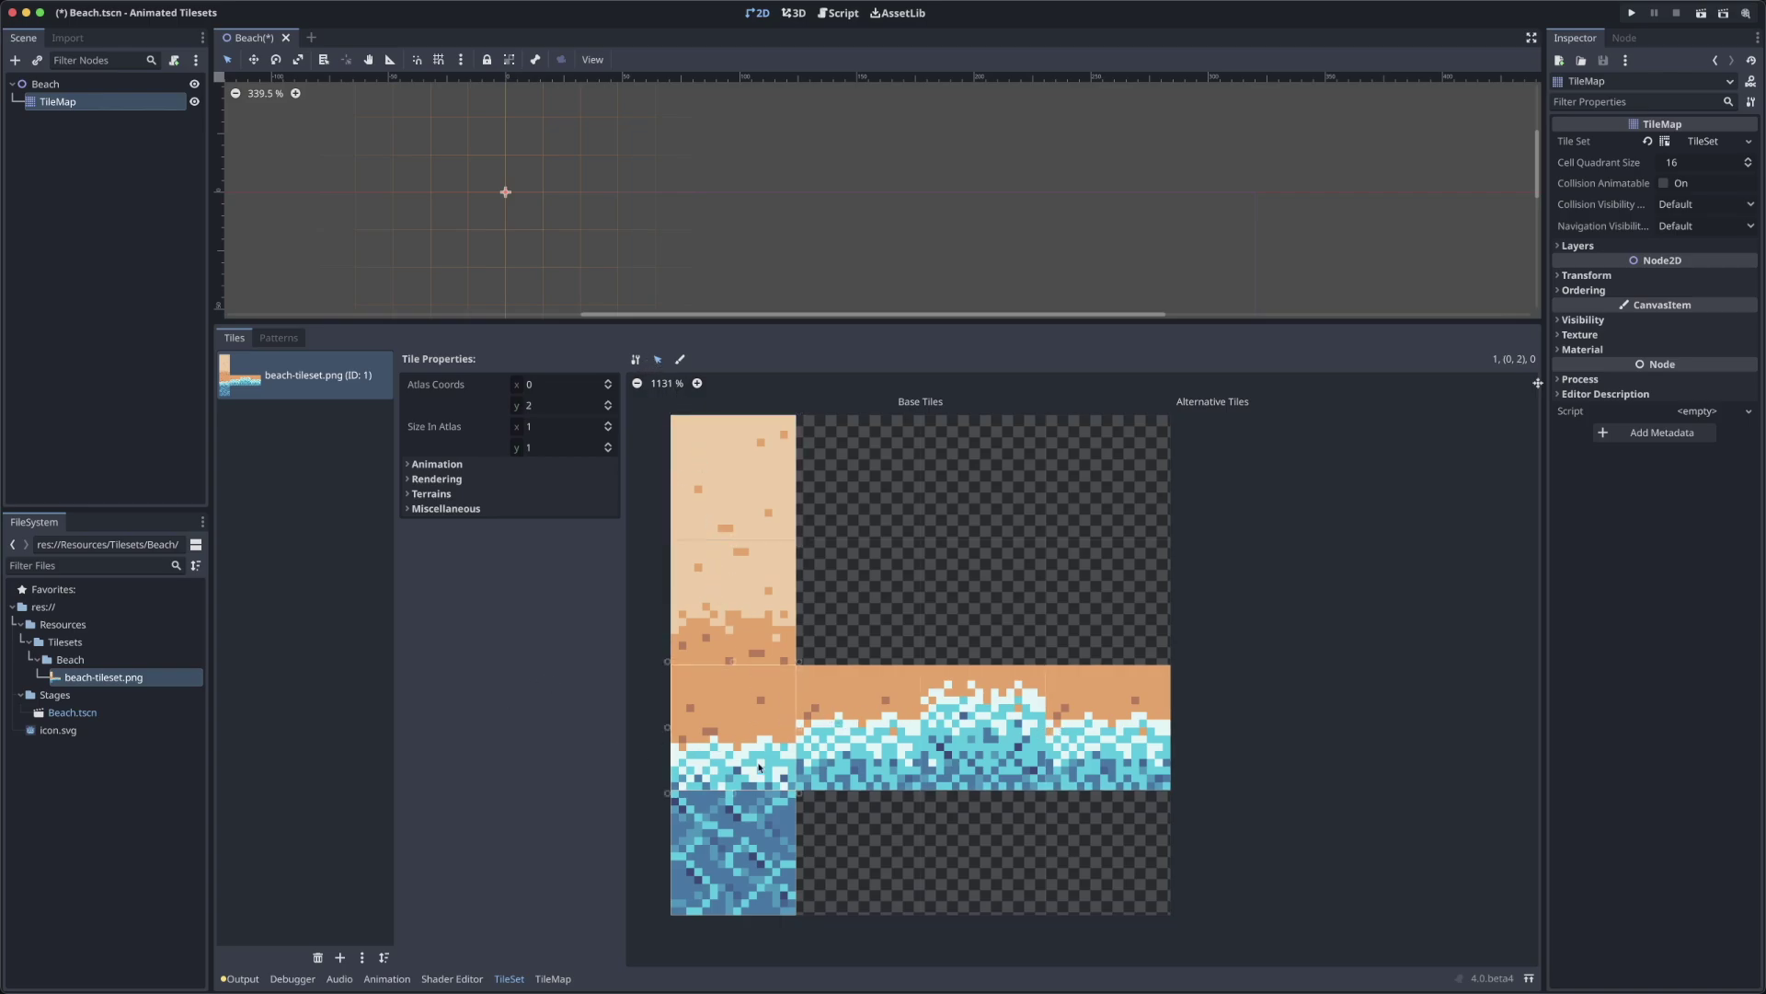
click(769, 854)
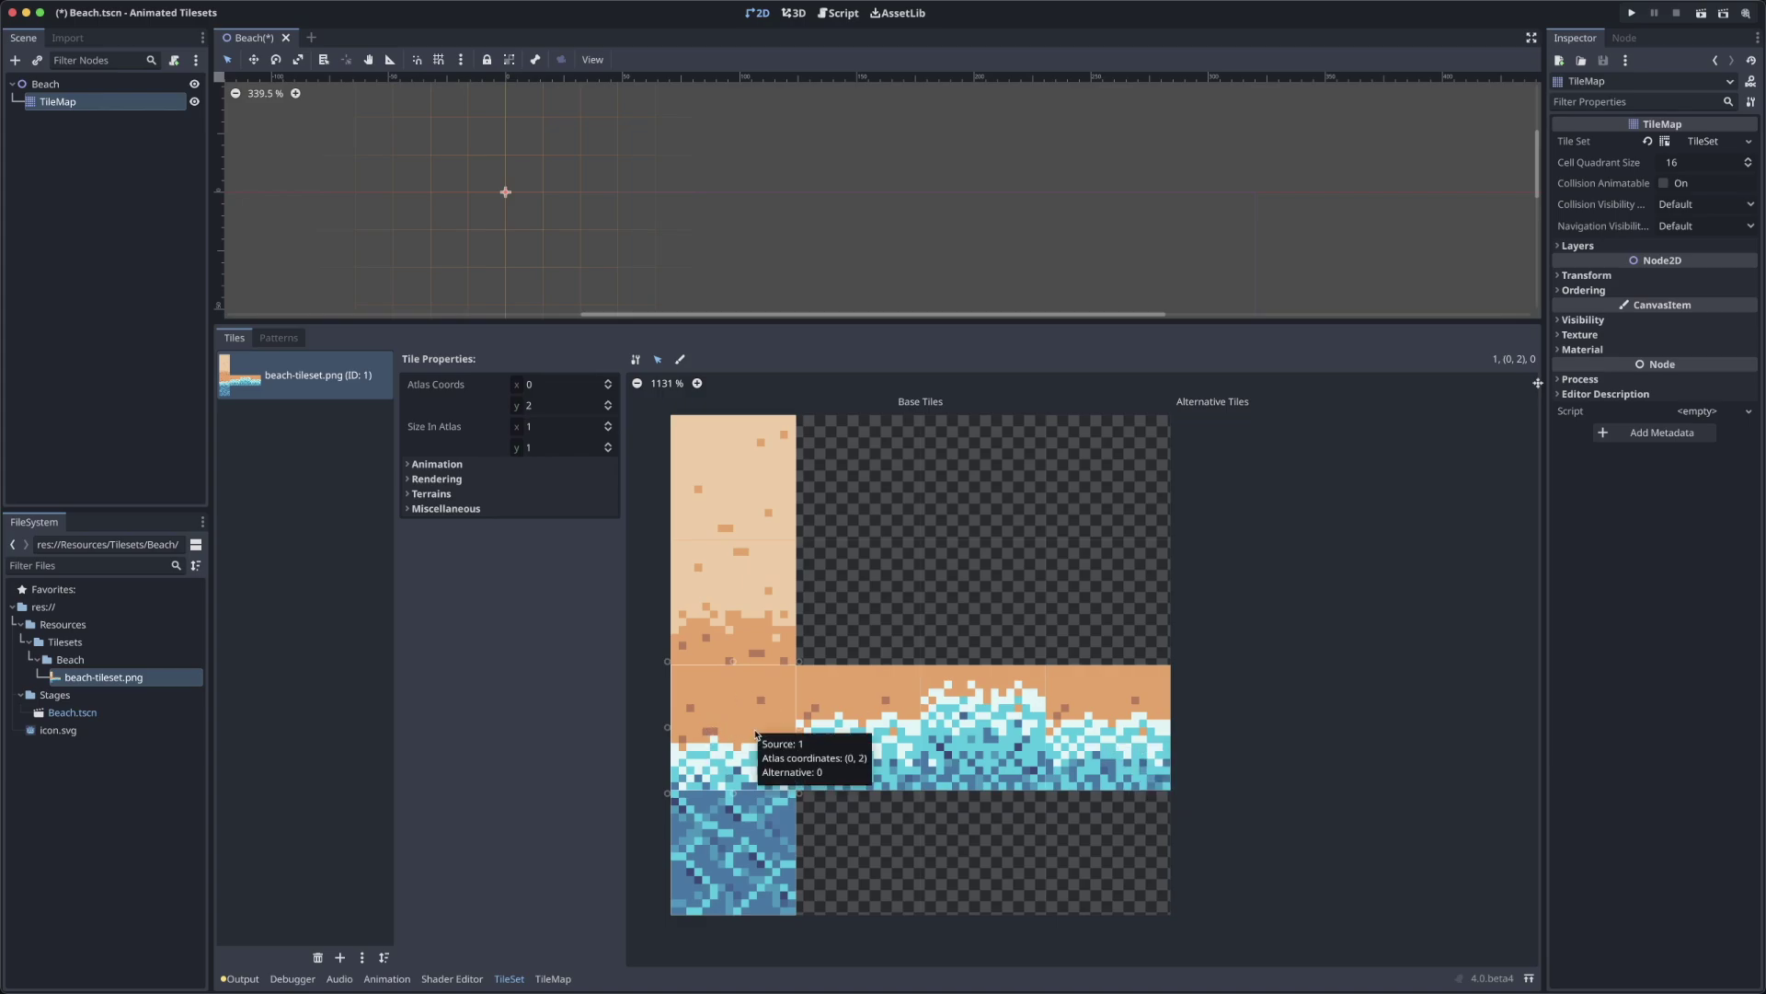
click(555, 977)
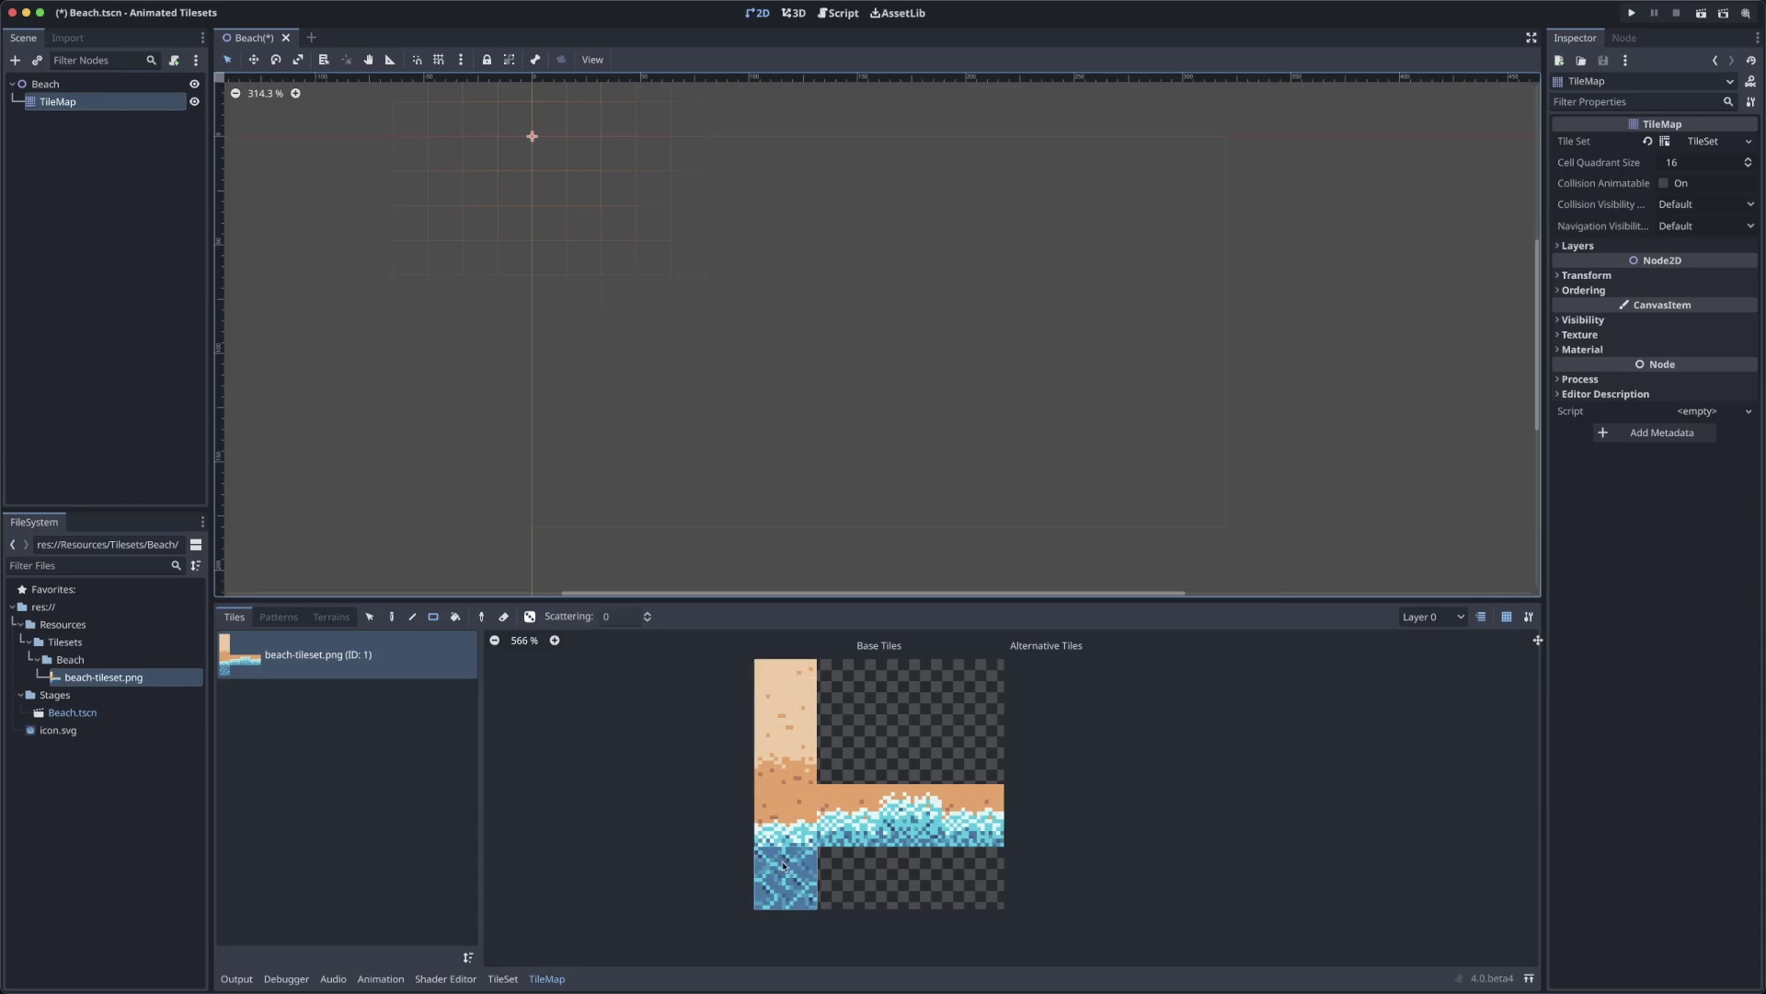
Paint a block of sand with a sand-edge row beneath it
click(784, 704)
drag(785, 214, 940, 266)
click(785, 752)
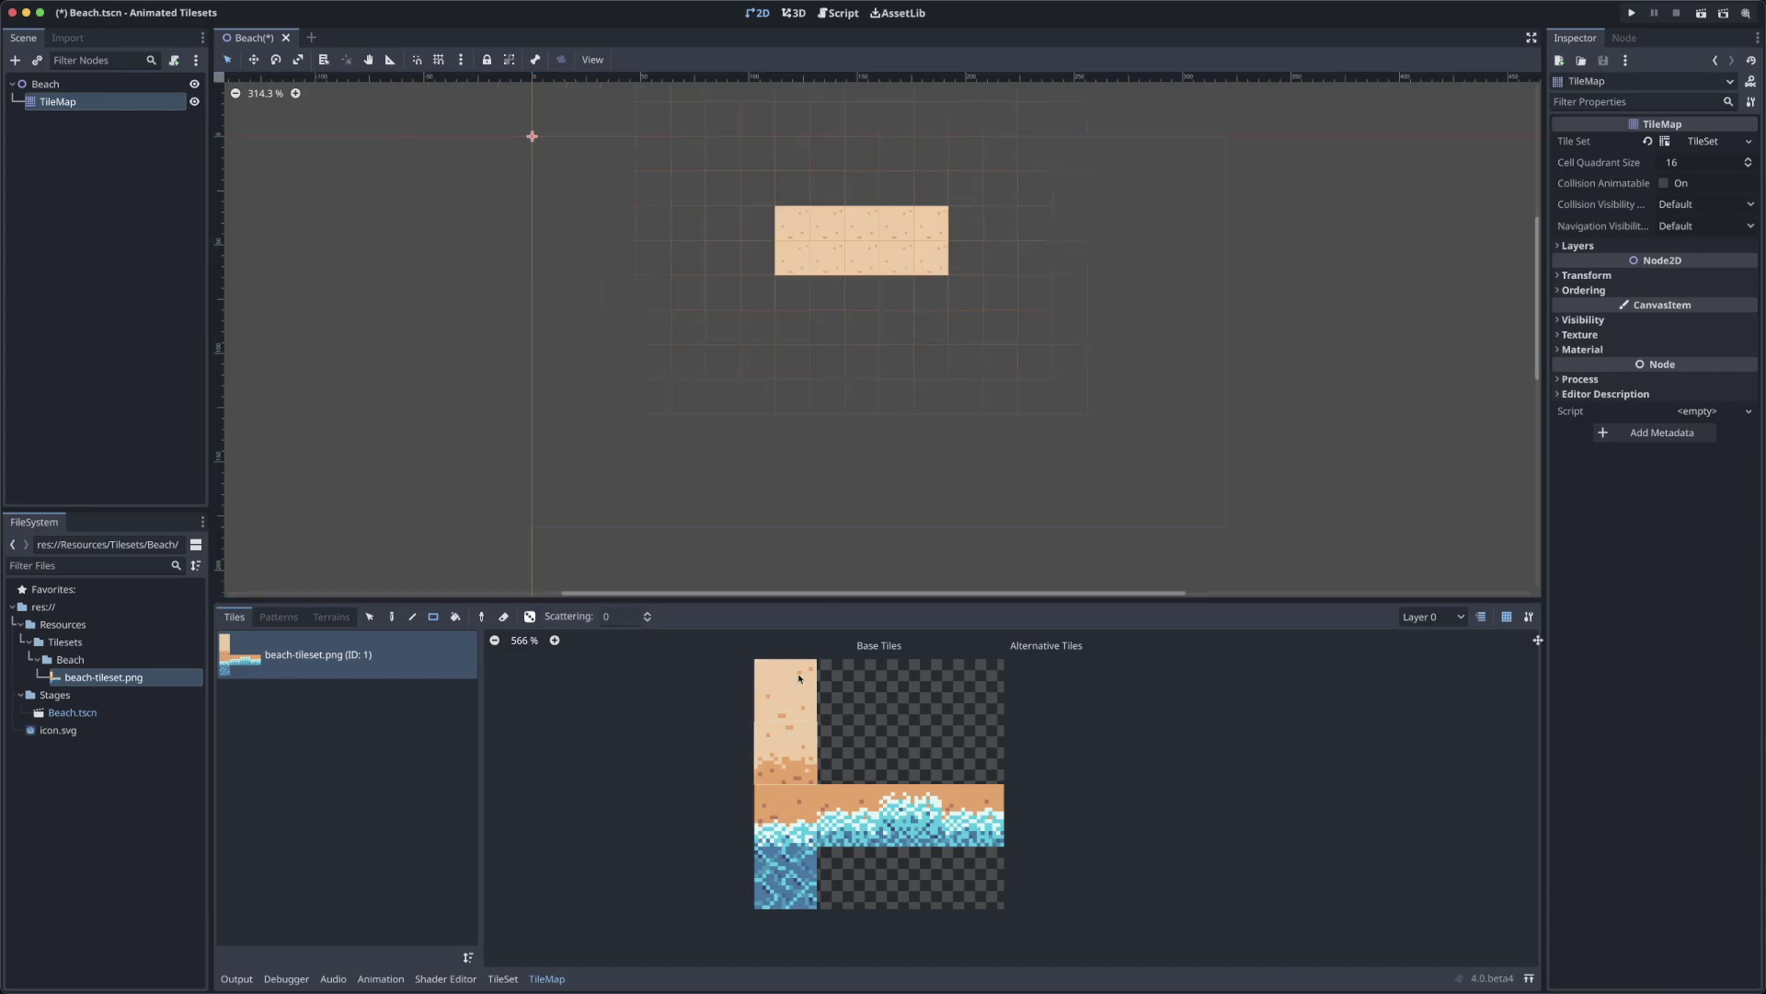
drag(791, 293, 925, 293)
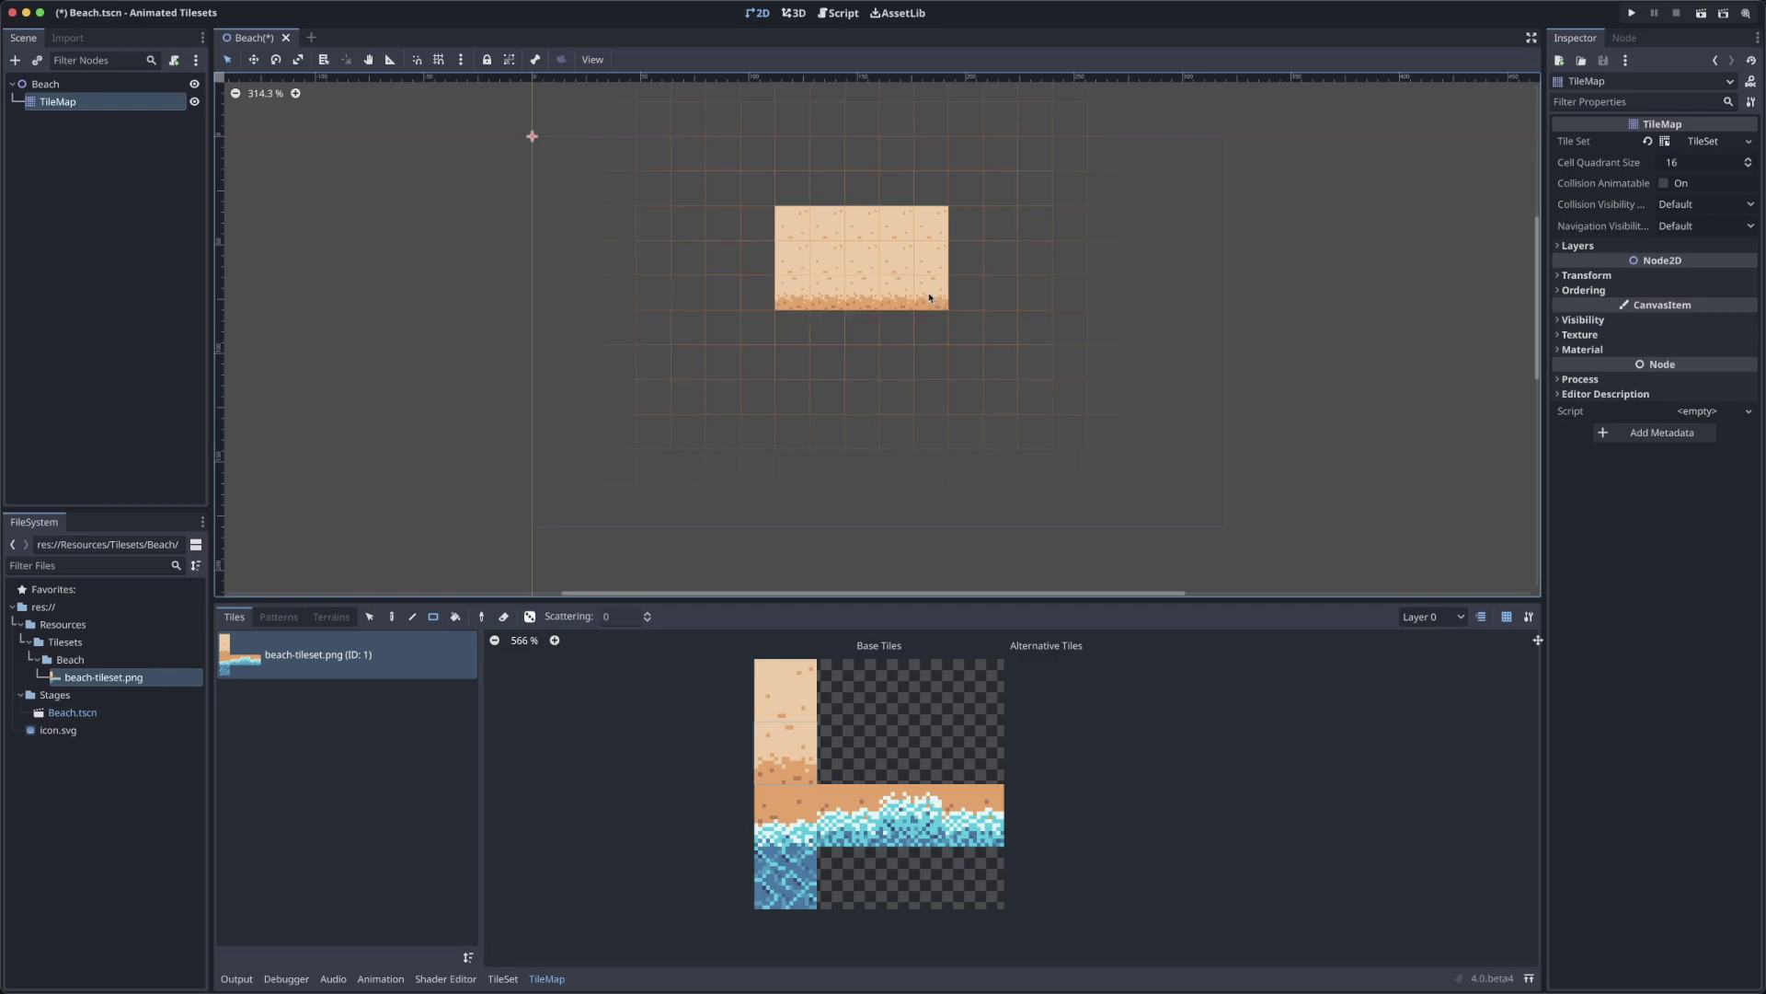
Paint a foam shoreline row under the sand edge and a water row below it
click(800, 819)
drag(789, 333, 926, 340)
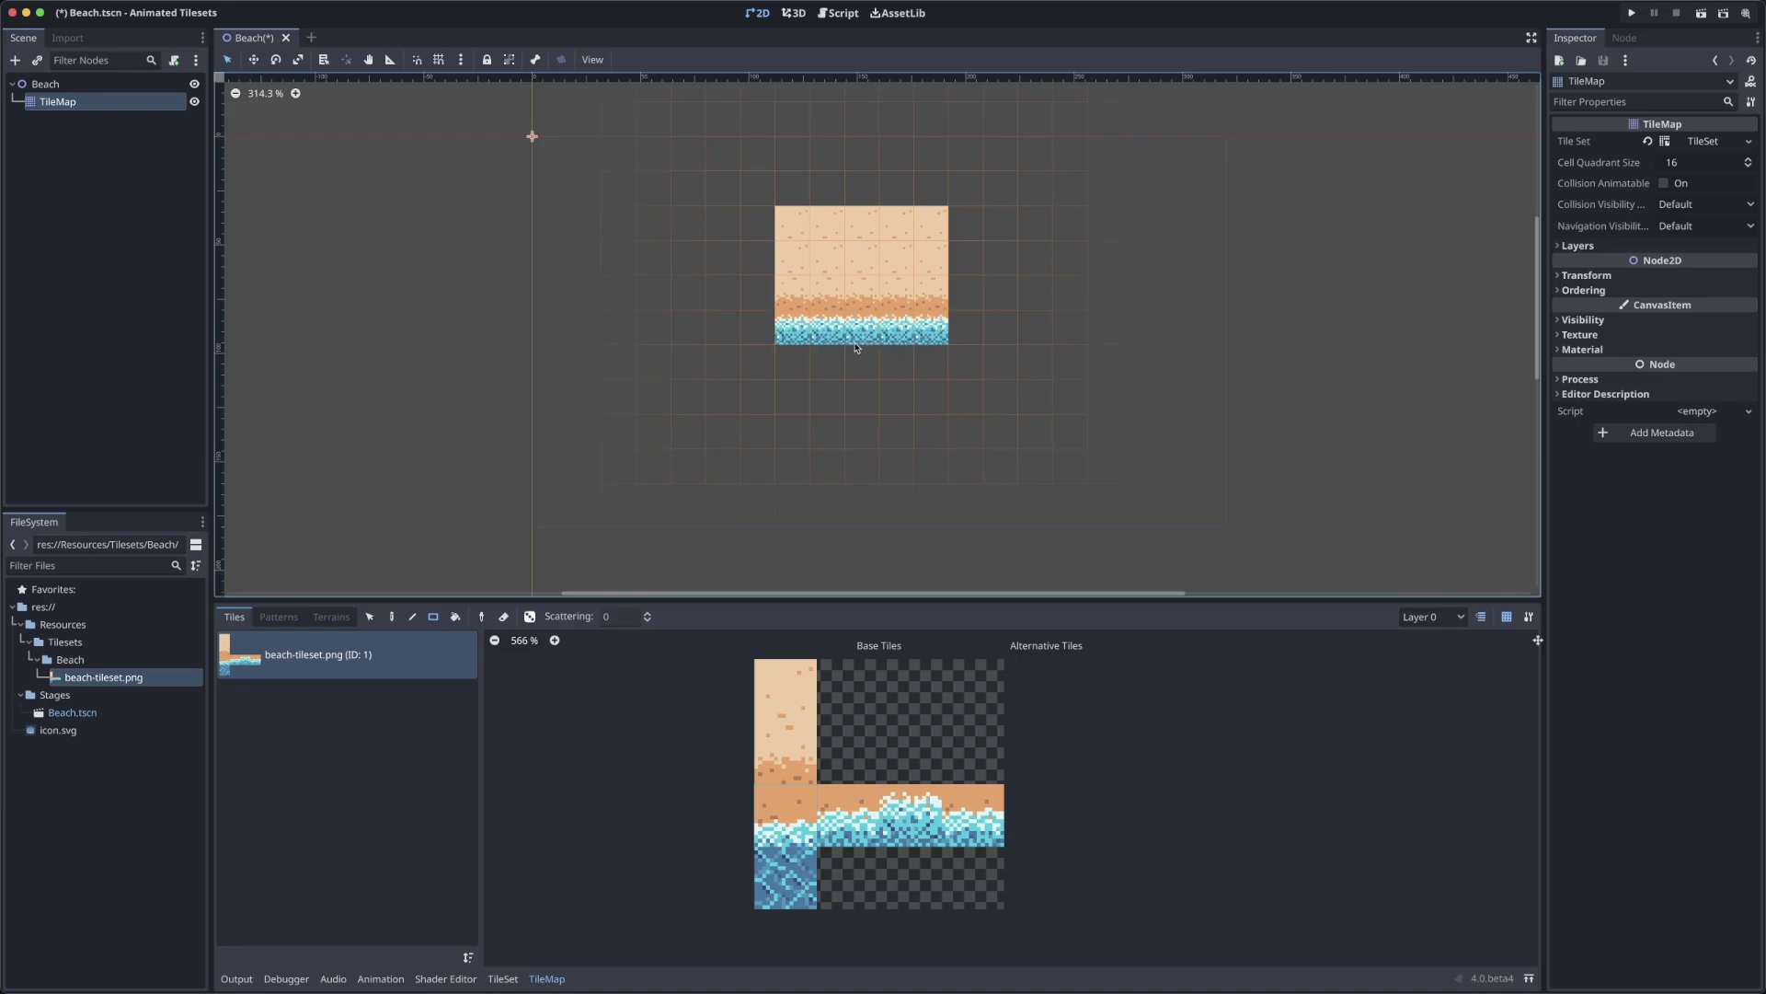
scroll(870, 348, up, 3)
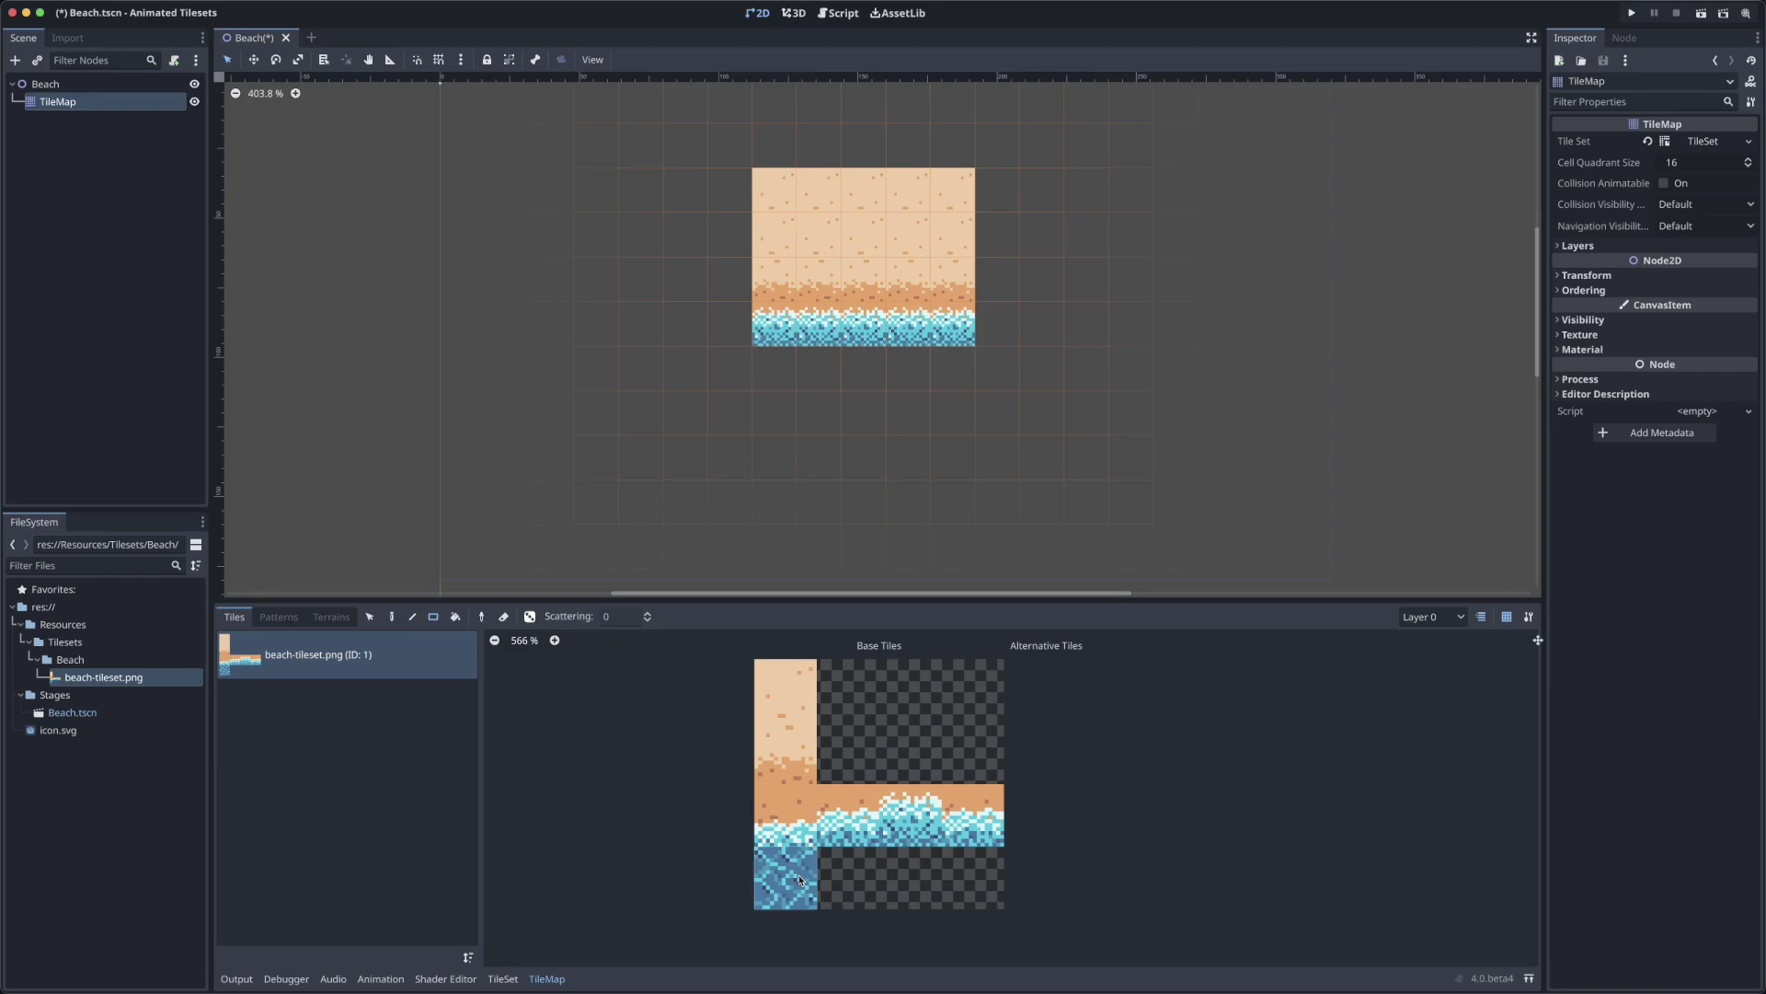
mouse_move(762, 402)
mouse_down()
mouse_move(771, 367)
mouse_move(977, 416)
mouse_up()
Save the Beach scene and zoom into the canvas to inspect the painted tiles
key(ctrl+s)
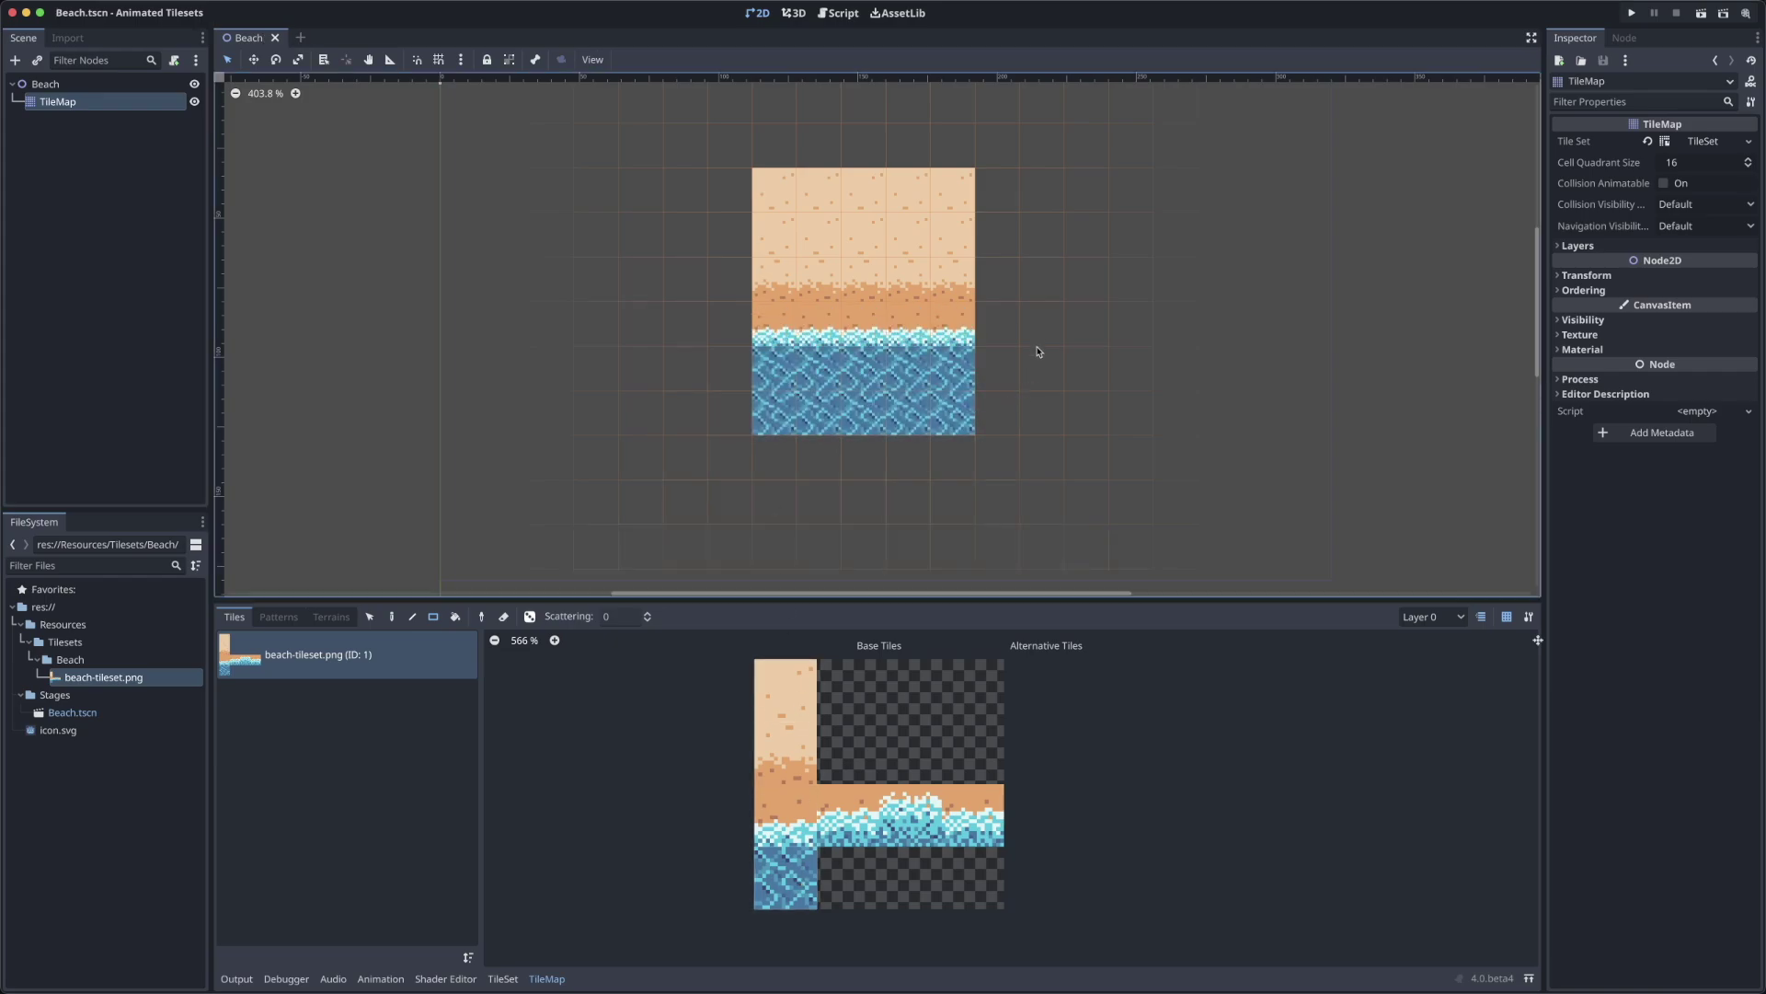
scroll(1035, 339, up, 1)
scroll(1048, 334, up, 1)
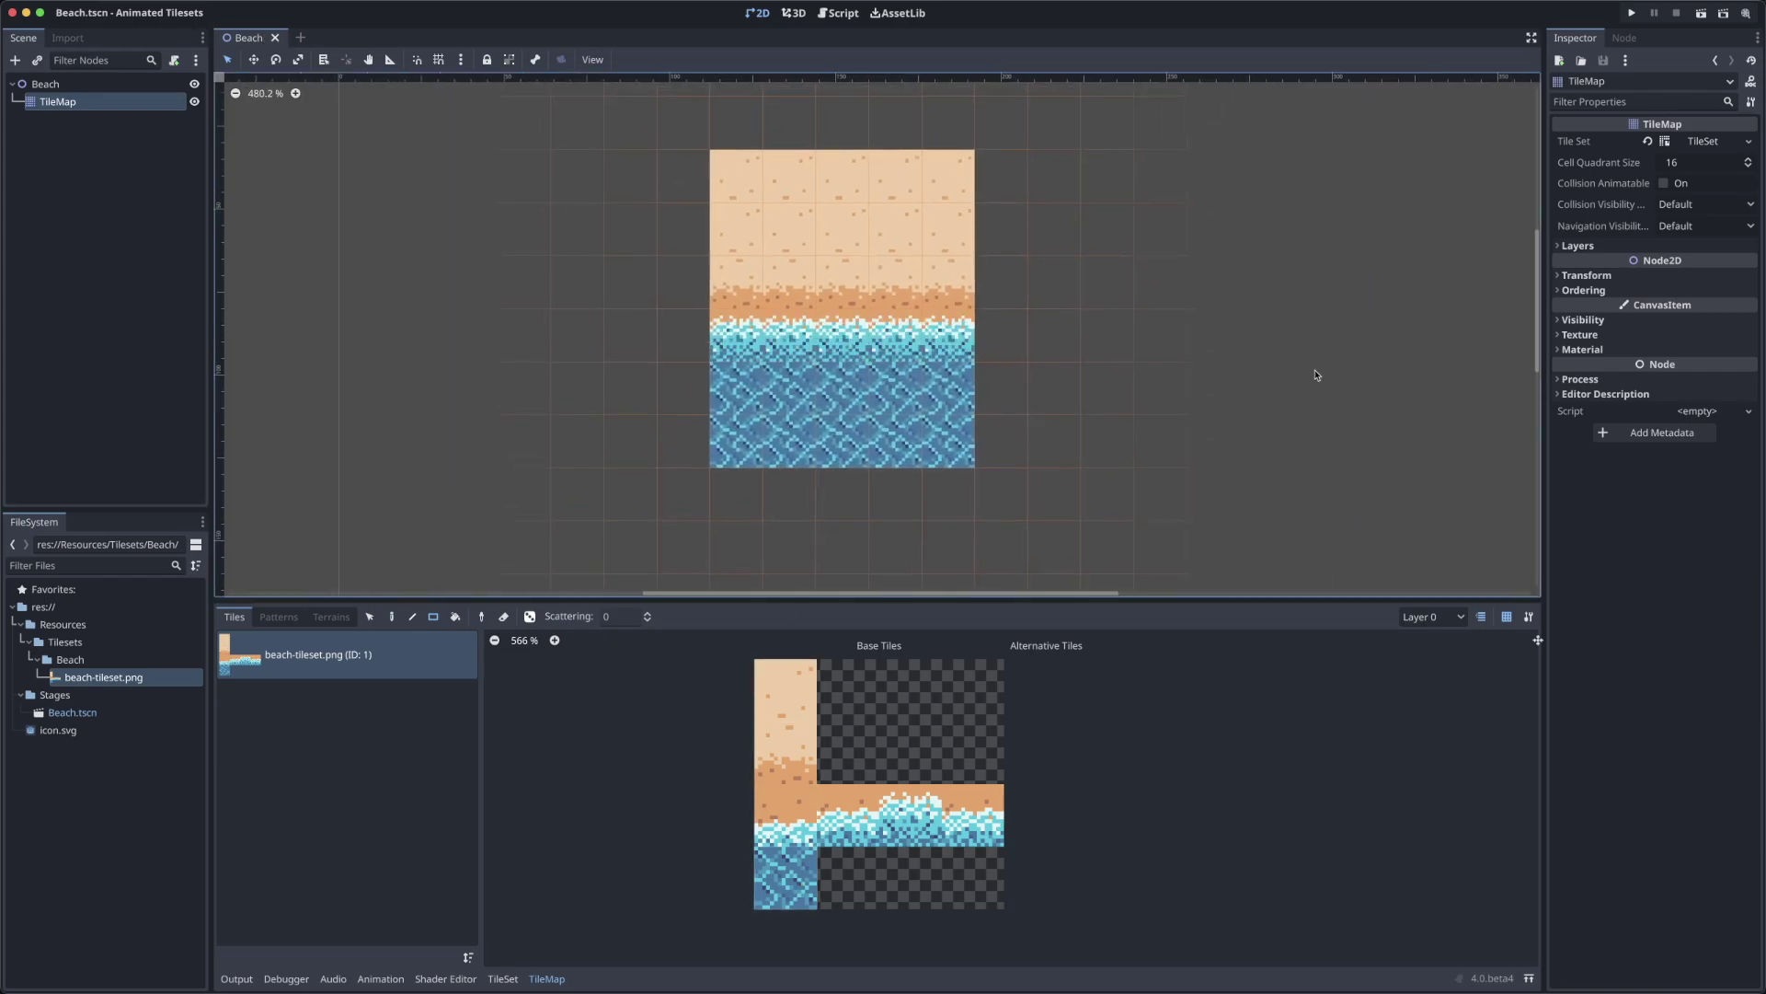